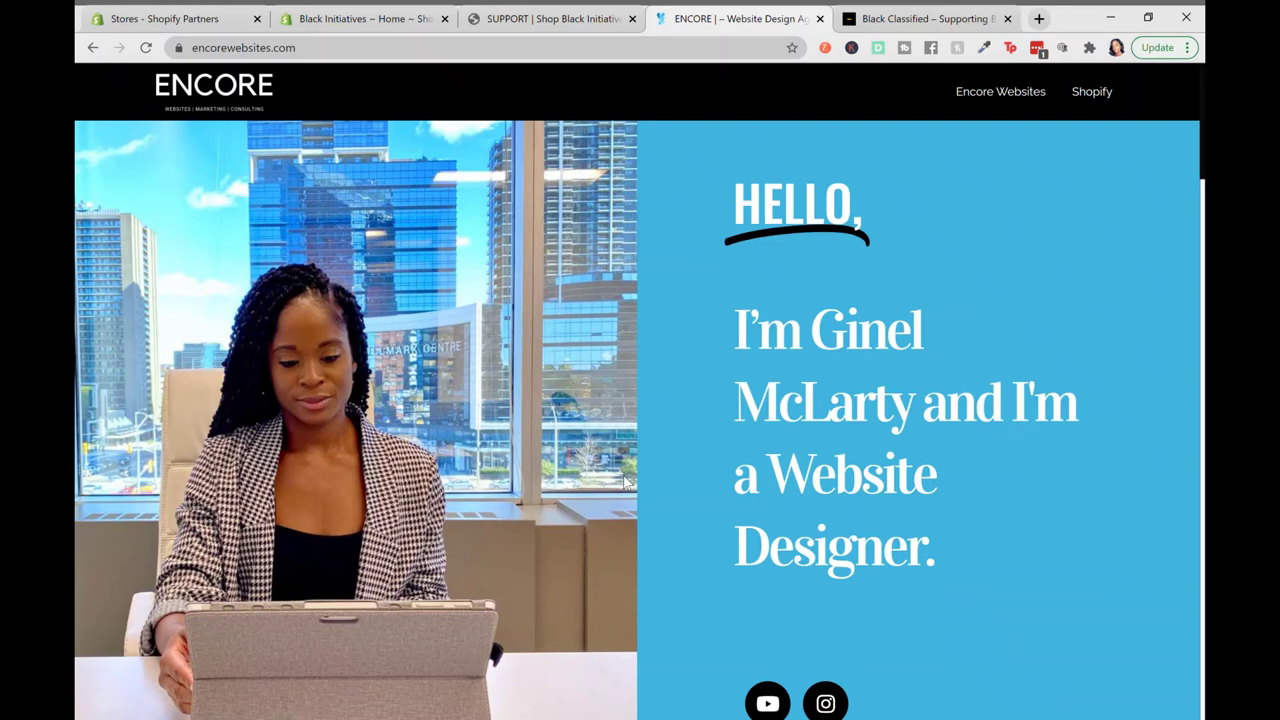
Step: Scroll down and back up through the current browser page
{"action": "scroll", "coordinate": [624, 482], "scroll_direction": "down", "scroll_amount": 4}
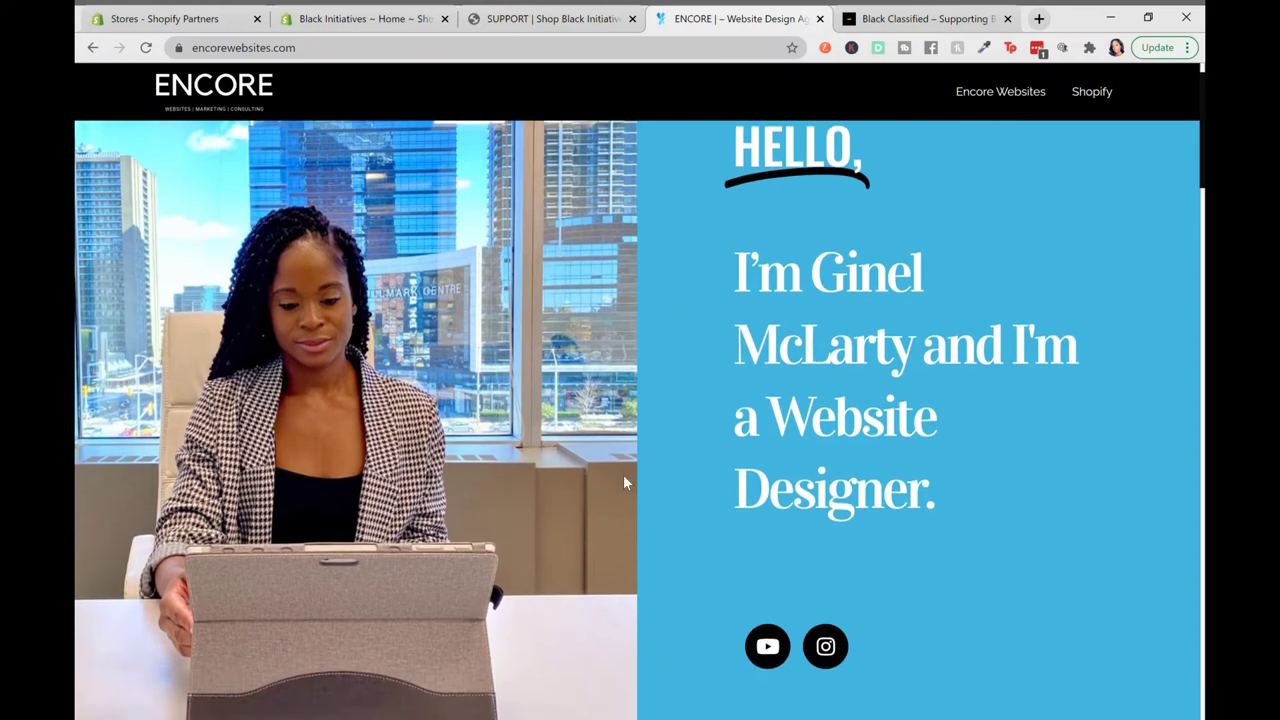
{"action": "scroll", "coordinate": [623, 481], "scroll_direction": "down", "scroll_amount": 5}
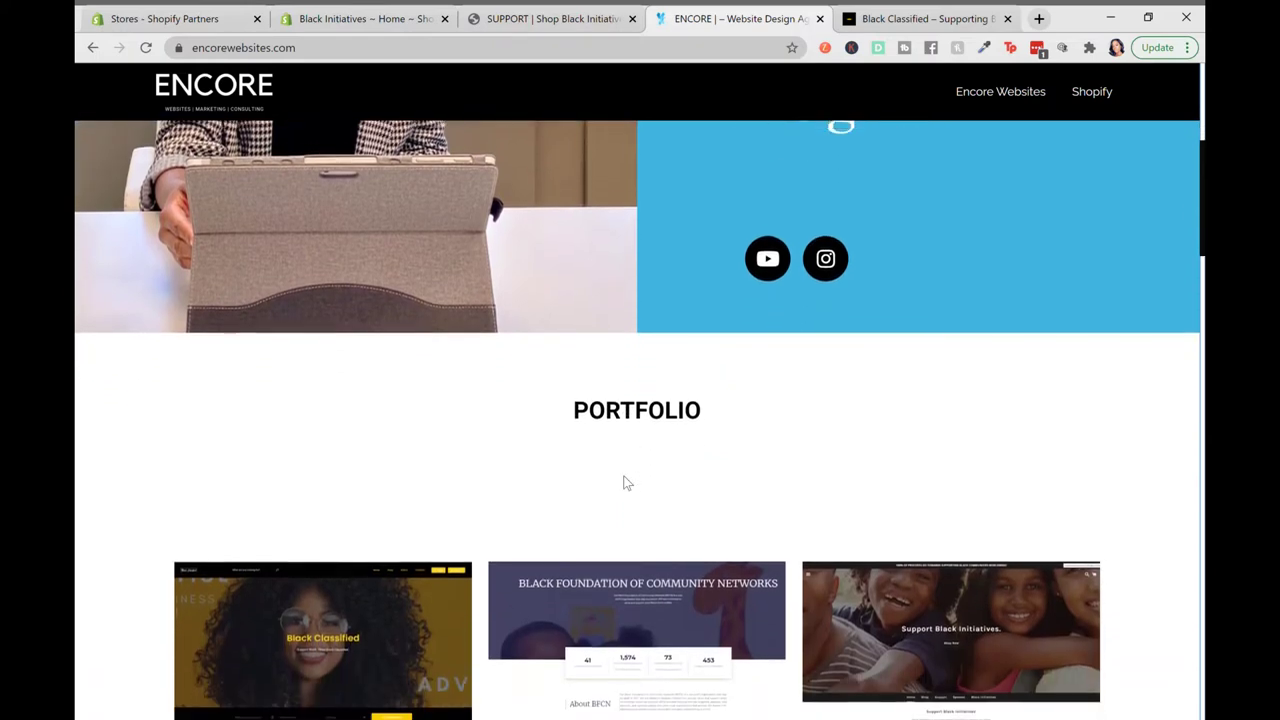
{"action": "scroll", "coordinate": [631, 482], "scroll_direction": "down", "scroll_amount": 5}
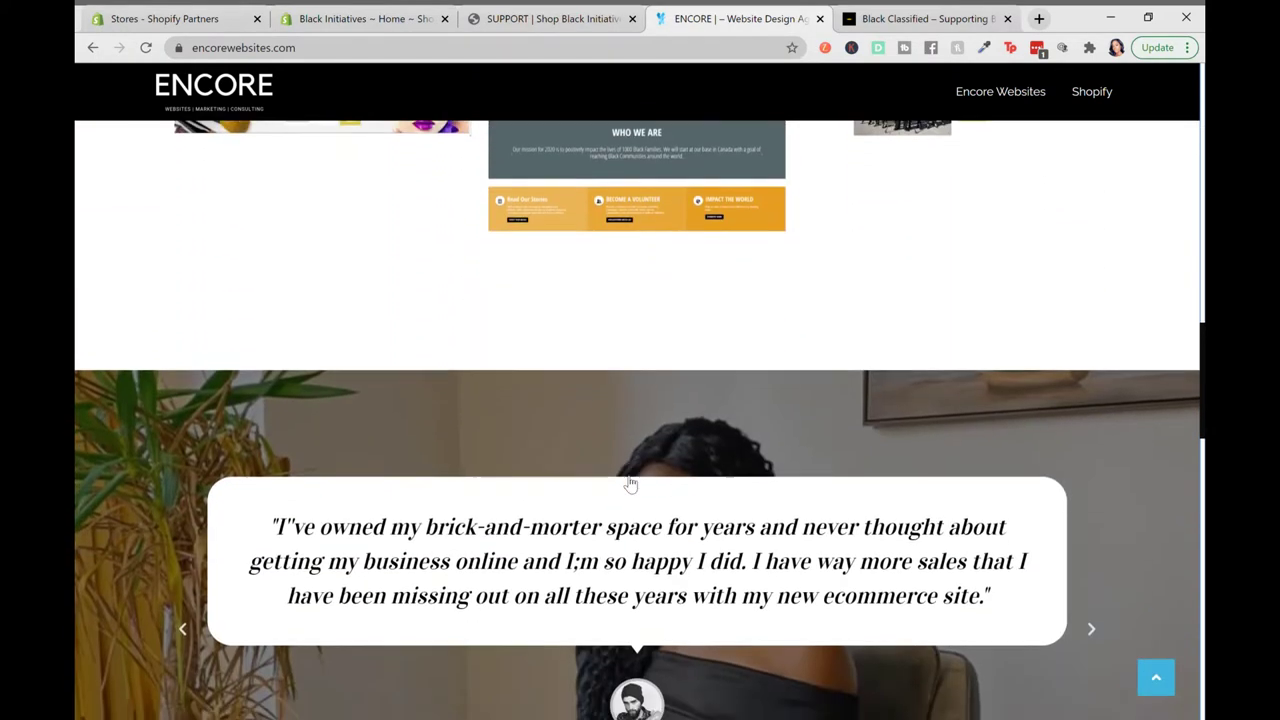
{"action": "scroll", "coordinate": [626, 482], "scroll_direction": "down", "scroll_amount": 3}
{"action": "scroll", "coordinate": [626, 482], "scroll_direction": "up", "scroll_amount": 10}
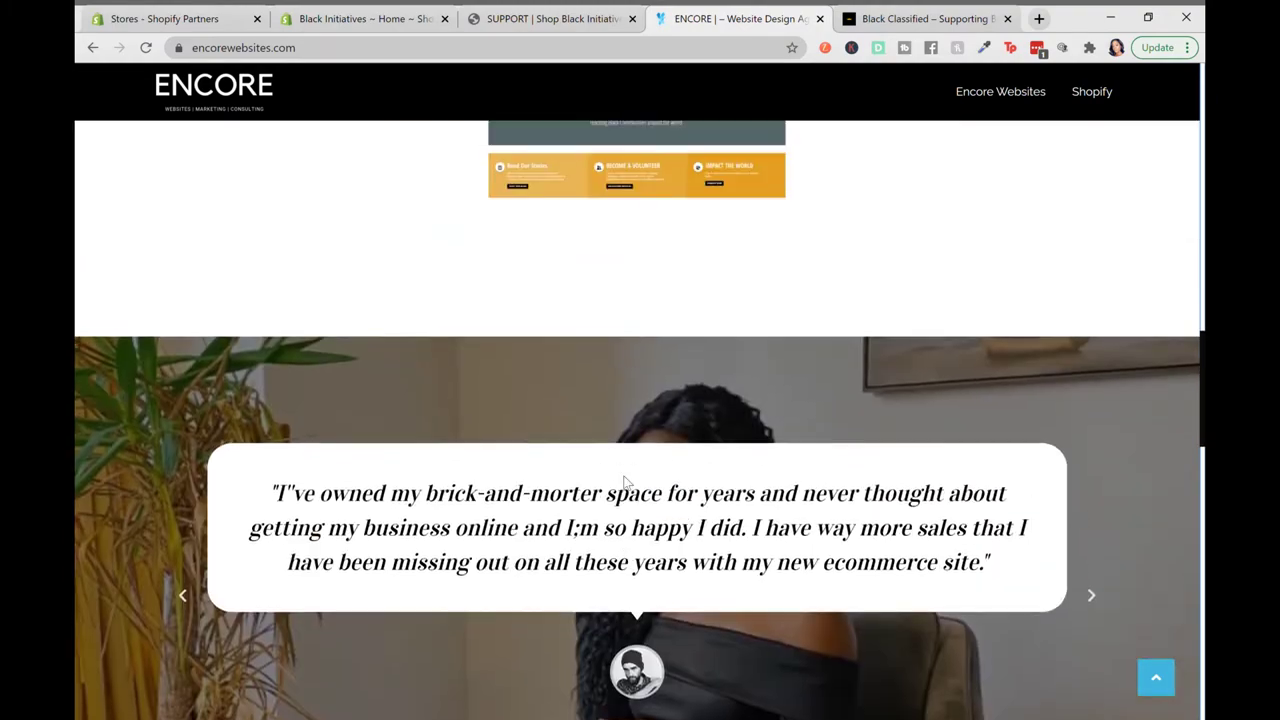
{"action": "scroll", "coordinate": [629, 483], "scroll_direction": "up", "scroll_amount": 4}
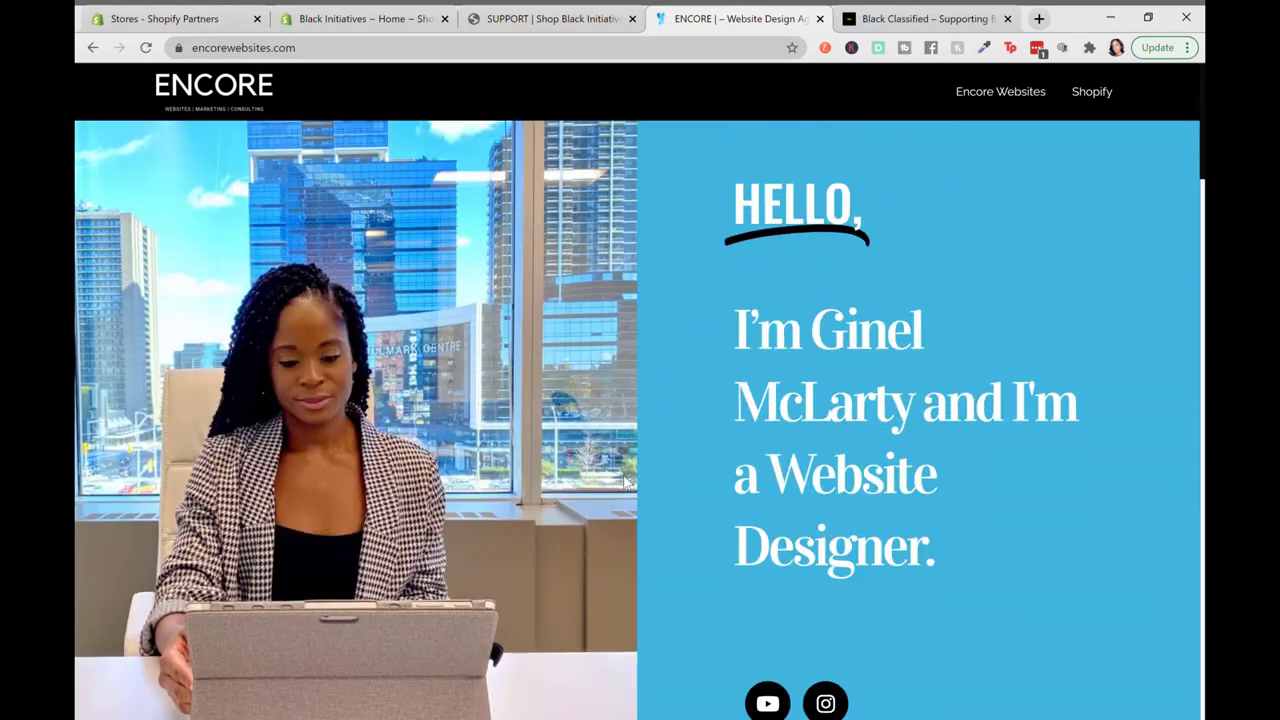
Step: Switch to the 'SUPPORT | Shop Black Initiatives' storefront, browse its home page, and return to the top
{"action": "left_click", "coordinate": [558, 18]}
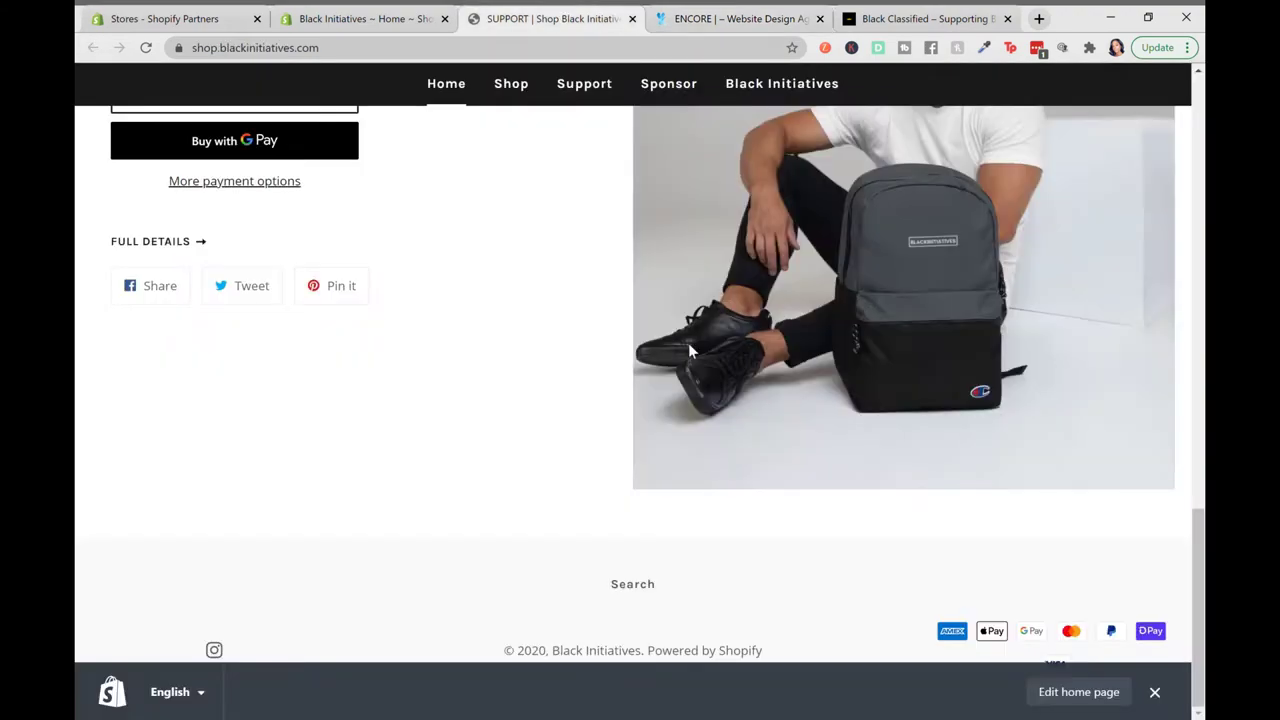
{"action": "scroll", "coordinate": [688, 343], "scroll_direction": "up", "scroll_amount": 15}
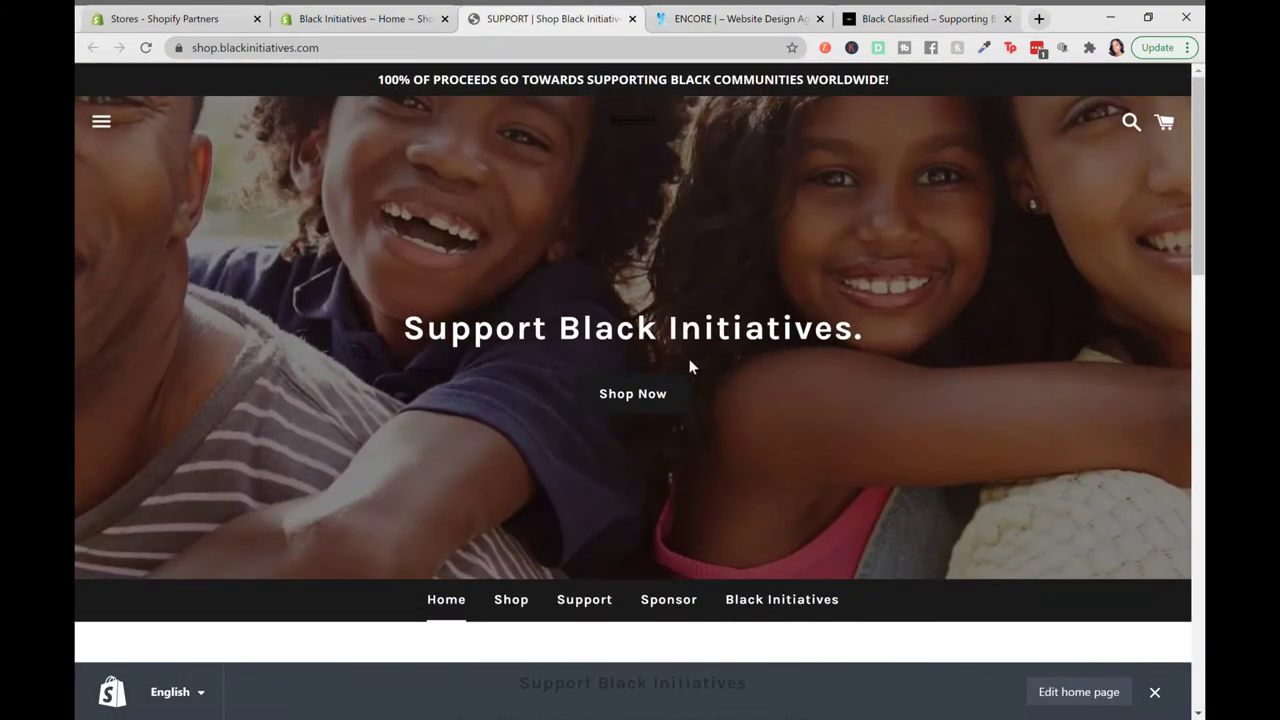
{"action": "scroll", "coordinate": [690, 367], "scroll_direction": "down", "scroll_amount": 3}
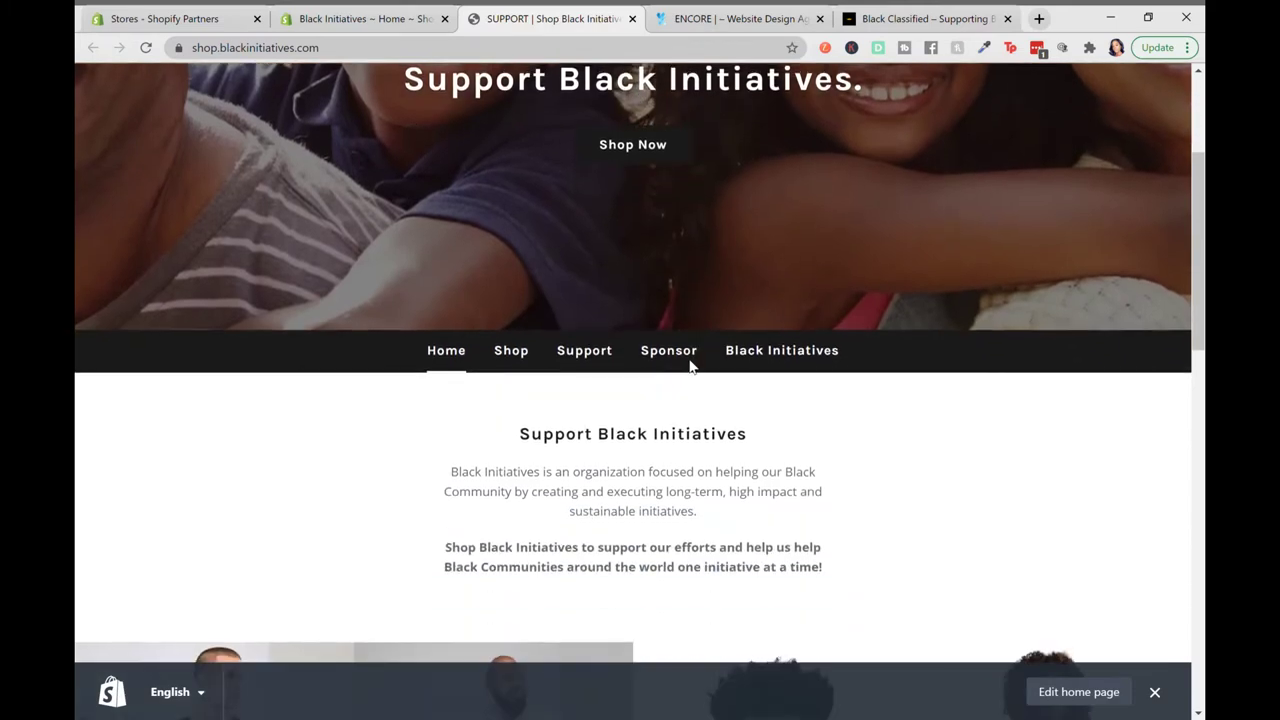
{"action": "scroll", "coordinate": [692, 366], "scroll_direction": "up", "scroll_amount": 2}
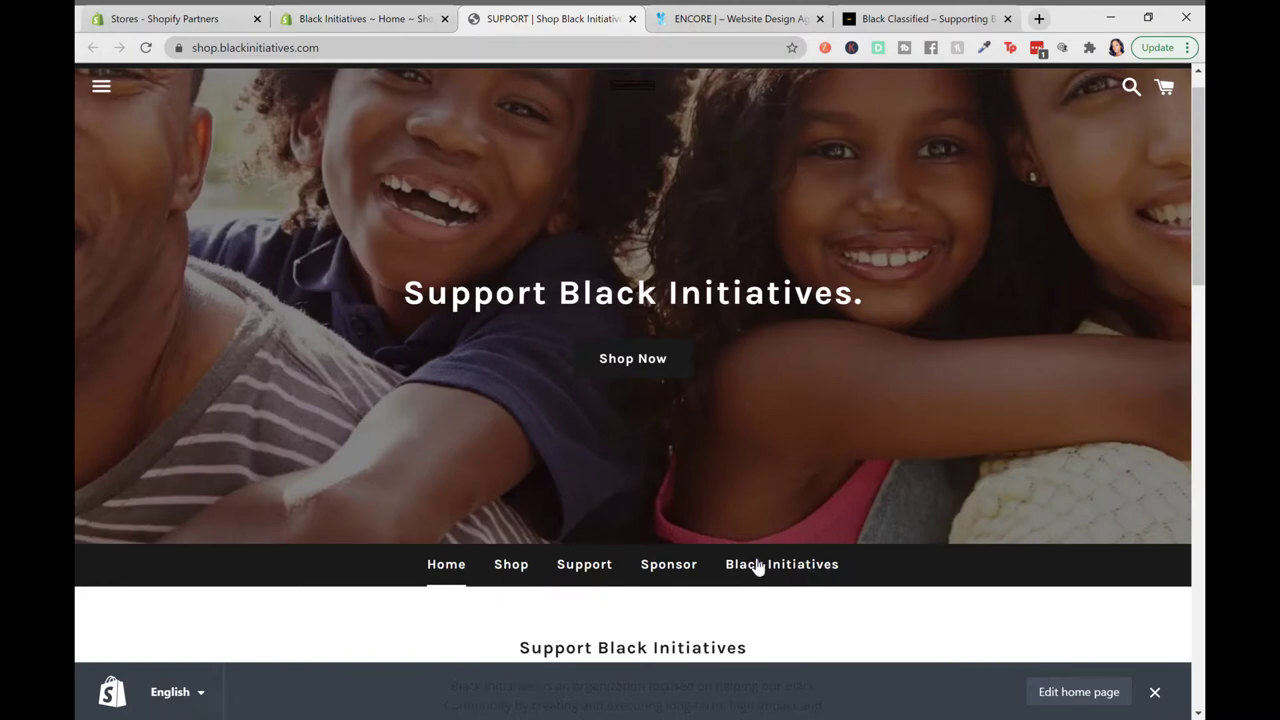
{"action": "scroll", "coordinate": [757, 565], "scroll_direction": "down", "scroll_amount": 1}
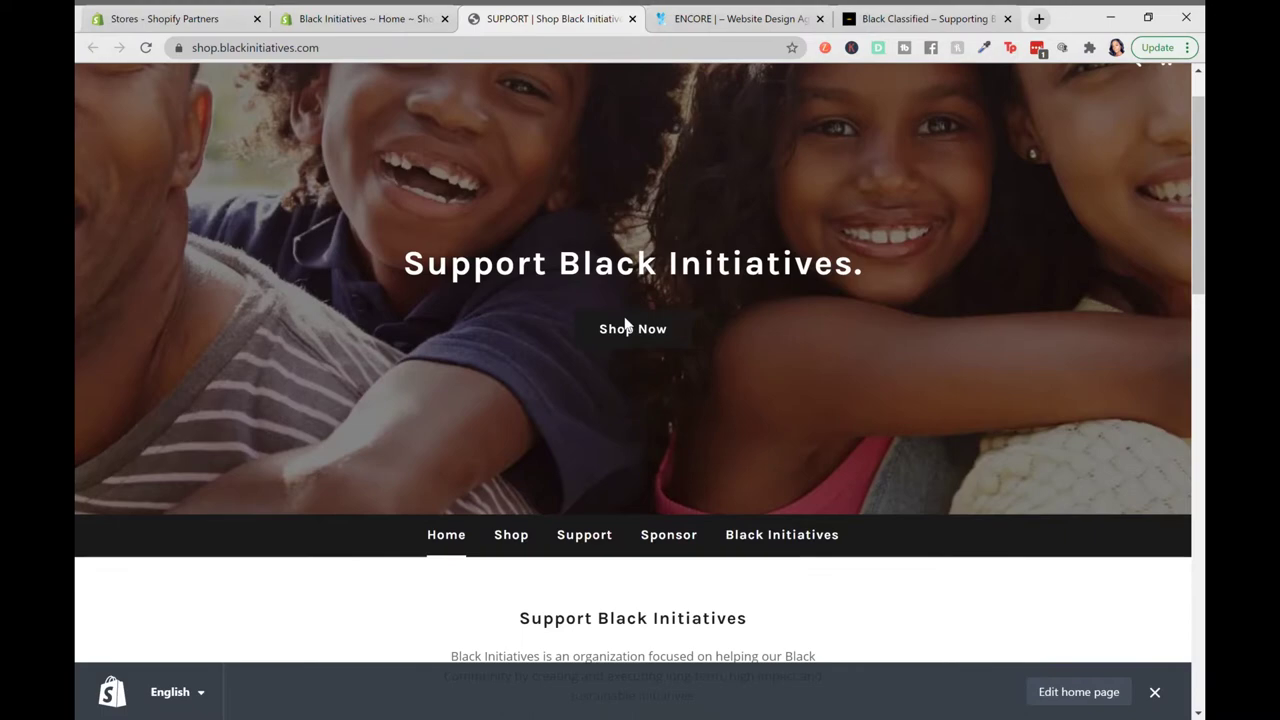
{"action": "scroll", "coordinate": [610, 340], "scroll_direction": "down", "scroll_amount": 5}
{"action": "scroll", "coordinate": [610, 340], "scroll_direction": "up", "scroll_amount": 3}
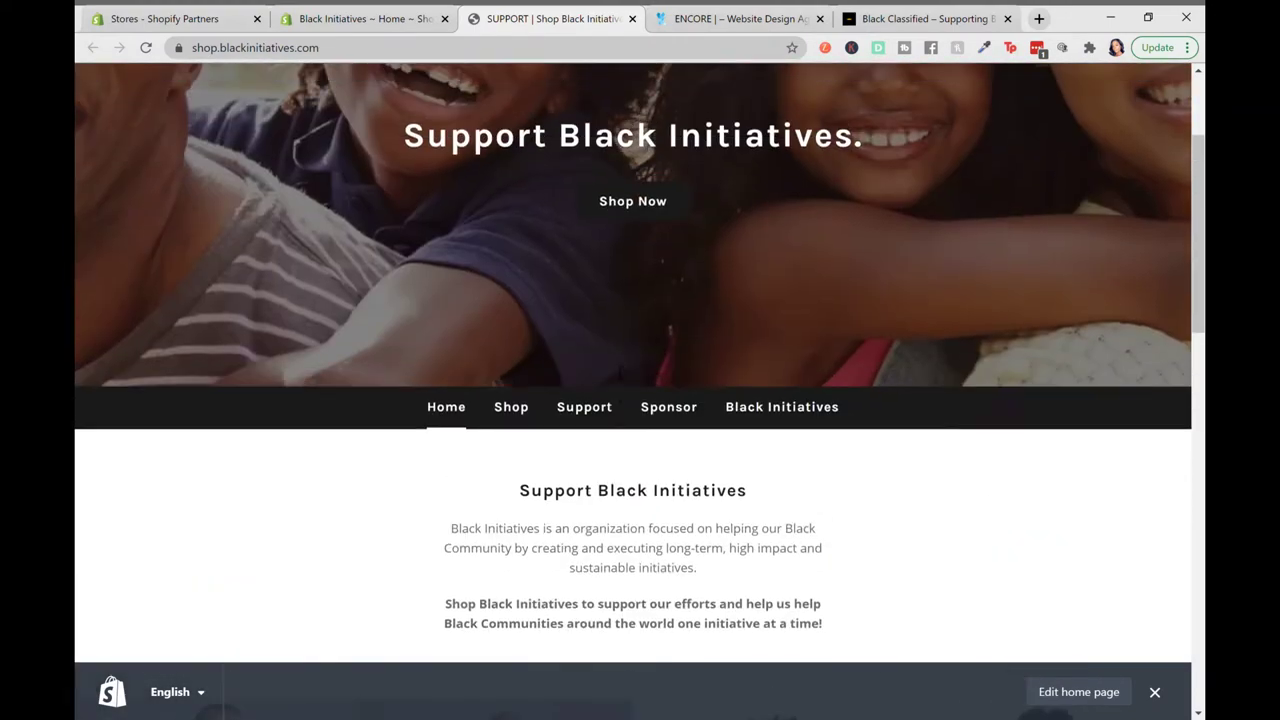
{"action": "scroll", "coordinate": [738, 492], "scroll_direction": "up", "scroll_amount": 1}
{"action": "scroll", "coordinate": [738, 492], "scroll_direction": "down", "scroll_amount": 10}
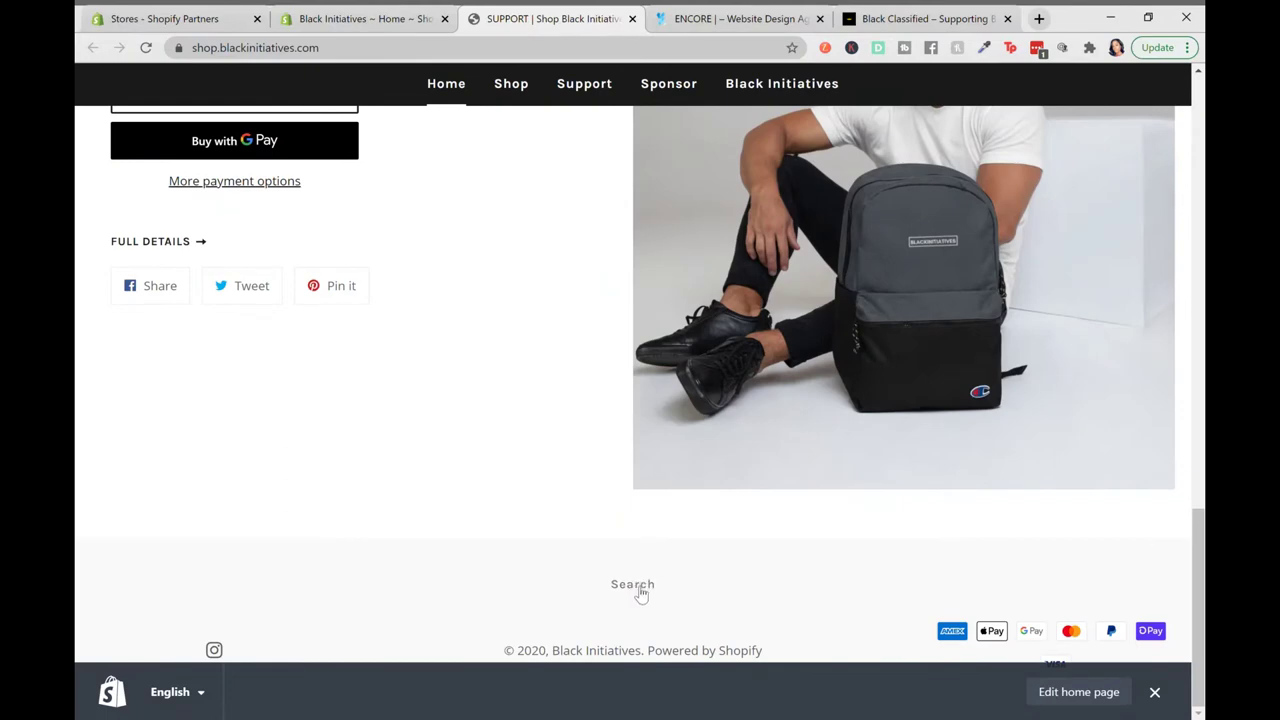
{"action": "scroll", "coordinate": [641, 592], "scroll_direction": "up", "scroll_amount": 10}
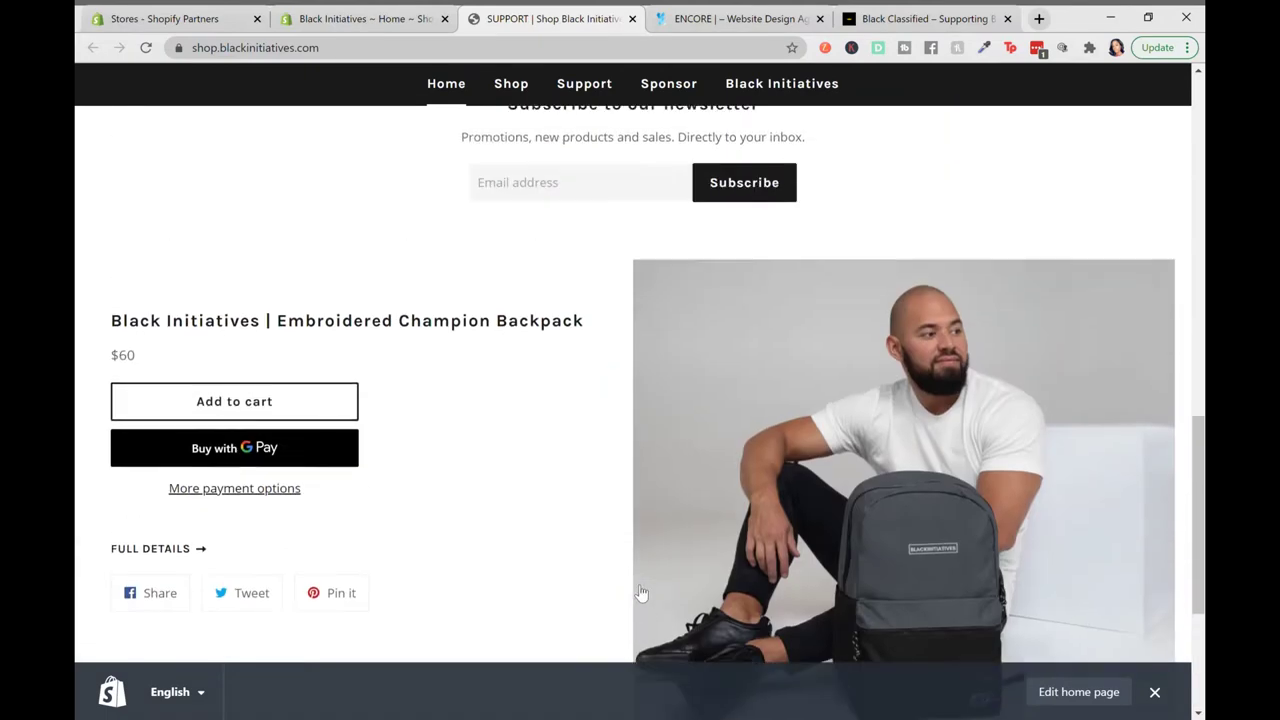
{"action": "scroll", "coordinate": [643, 593], "scroll_direction": "up", "scroll_amount": 1}
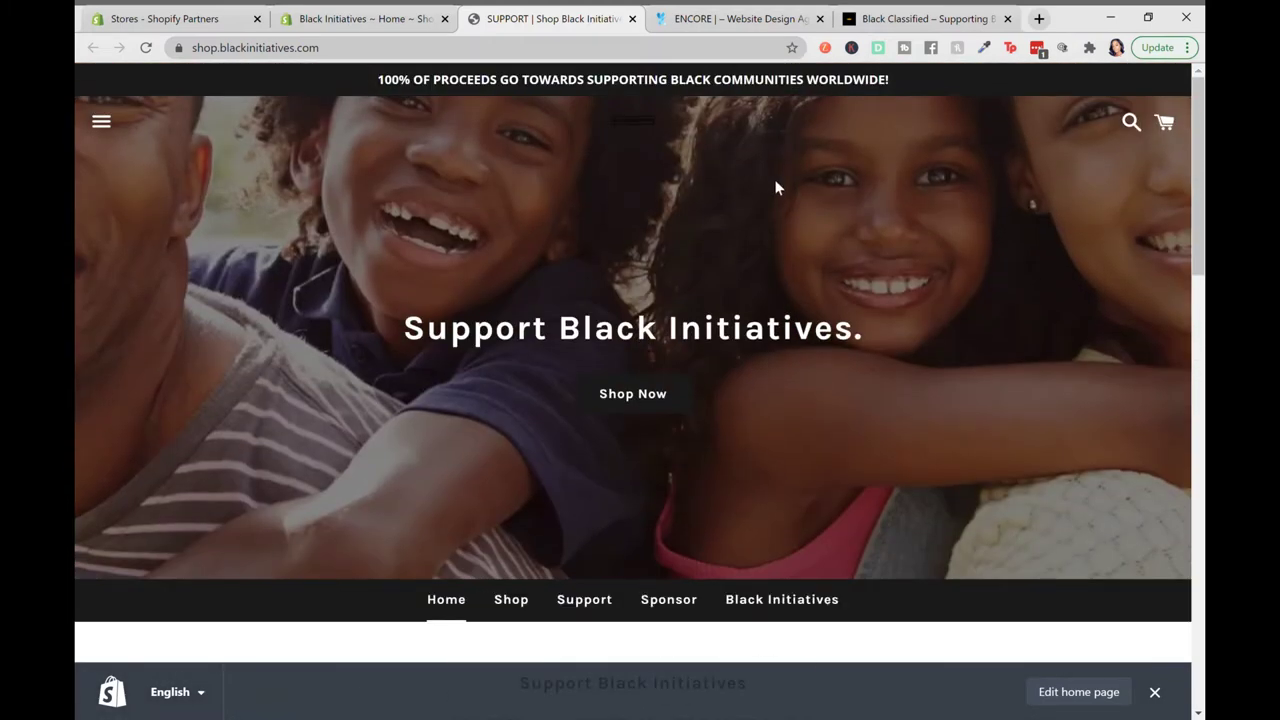
Step: Show blackclassified.ca, review its footer Menu and Quick Links, and return to the top
{"action": "left_click", "coordinate": [918, 18]}
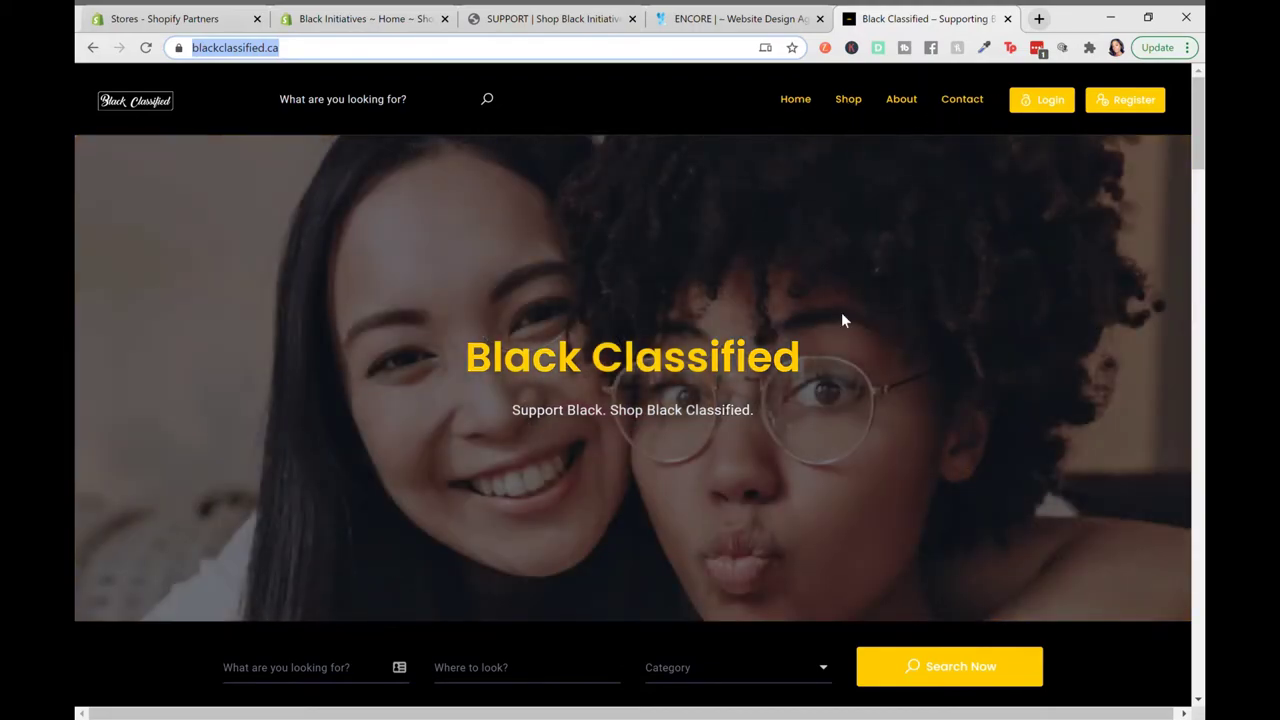
{"action": "scroll", "coordinate": [841, 312], "scroll_direction": "down", "scroll_amount": 1}
{"action": "scroll", "coordinate": [842, 318], "scroll_direction": "down", "scroll_amount": 20}
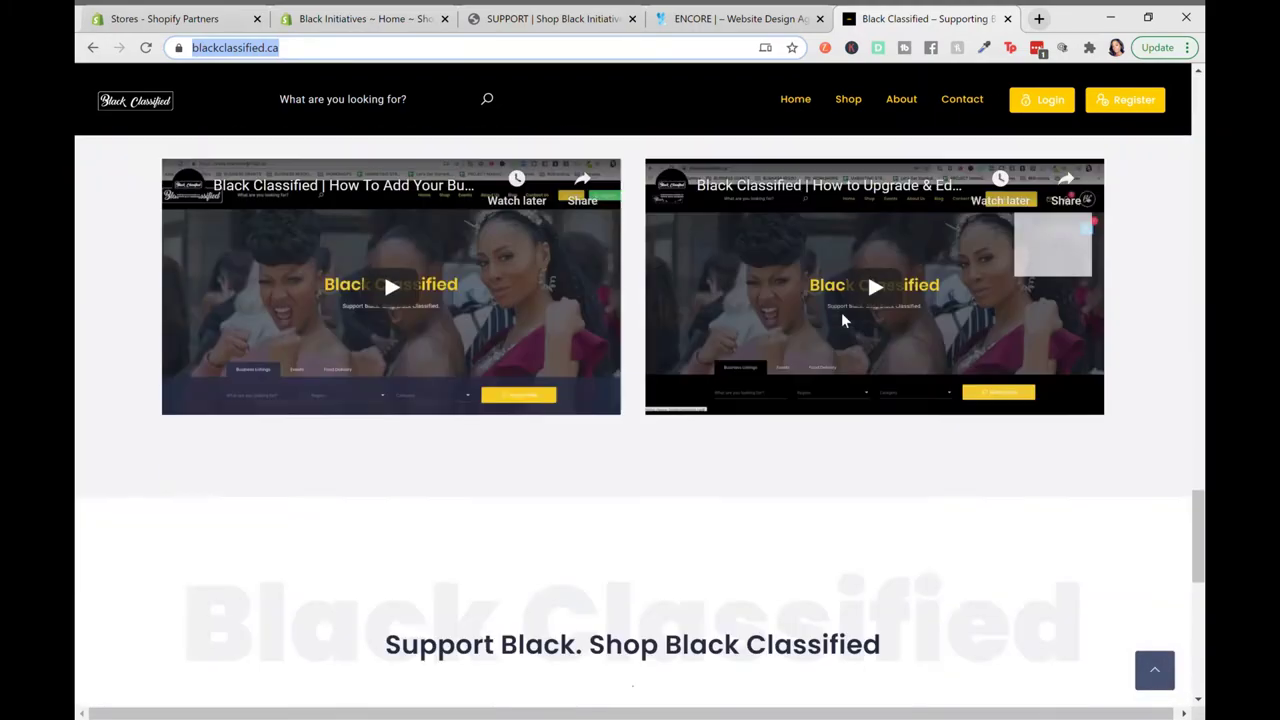
{"action": "scroll", "coordinate": [842, 320], "scroll_direction": "down", "scroll_amount": 1}
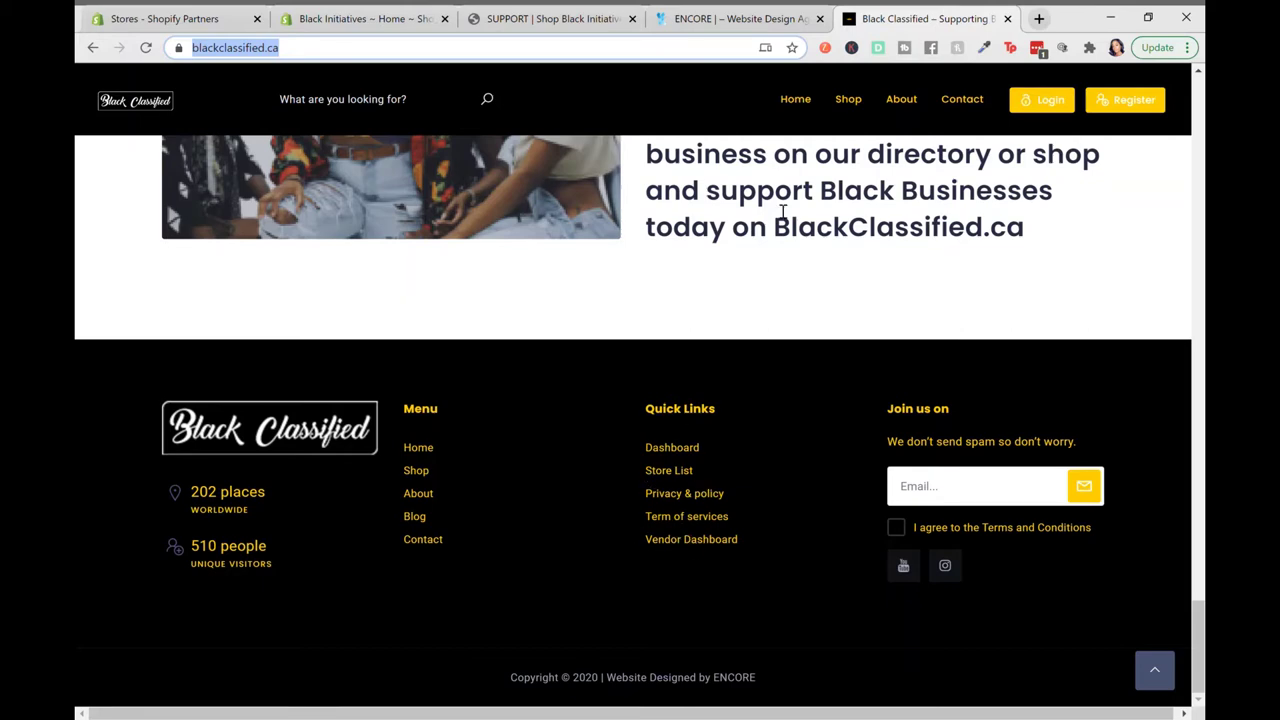
{"action": "scroll", "coordinate": [800, 120], "scroll_direction": "up", "scroll_amount": 1}
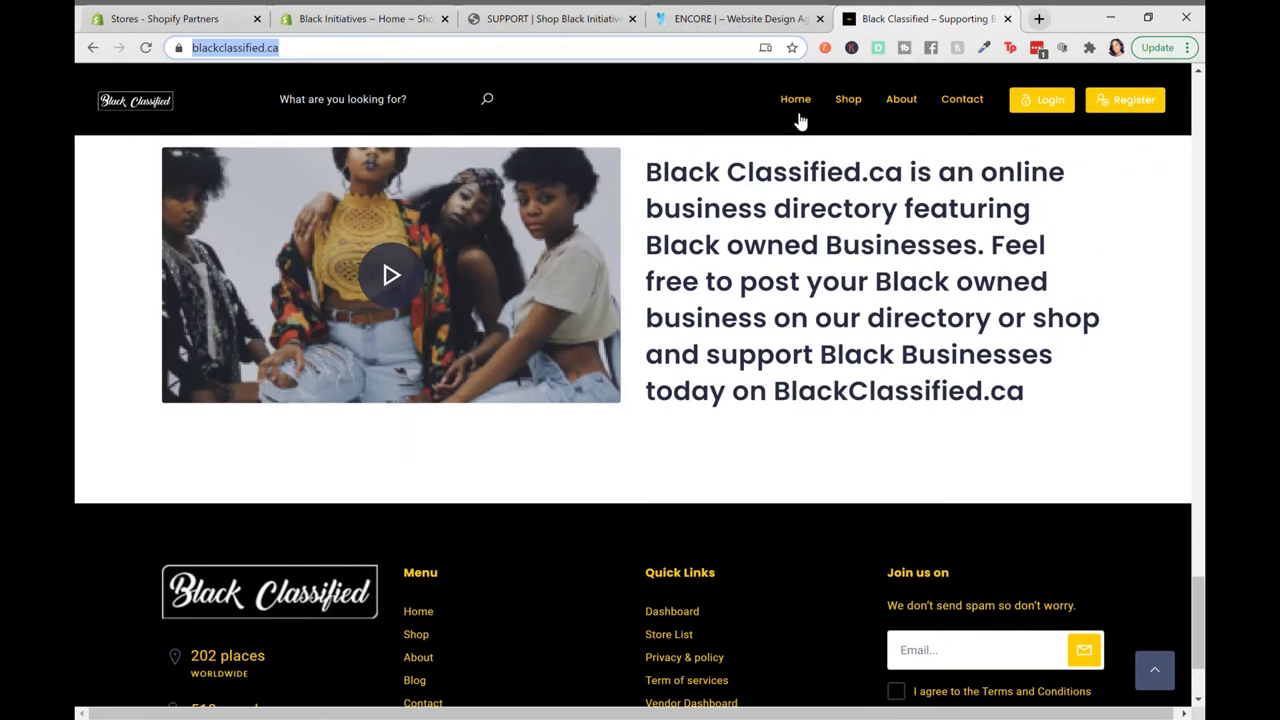
{"action": "scroll", "coordinate": [800, 120], "scroll_direction": "down", "scroll_amount": 1}
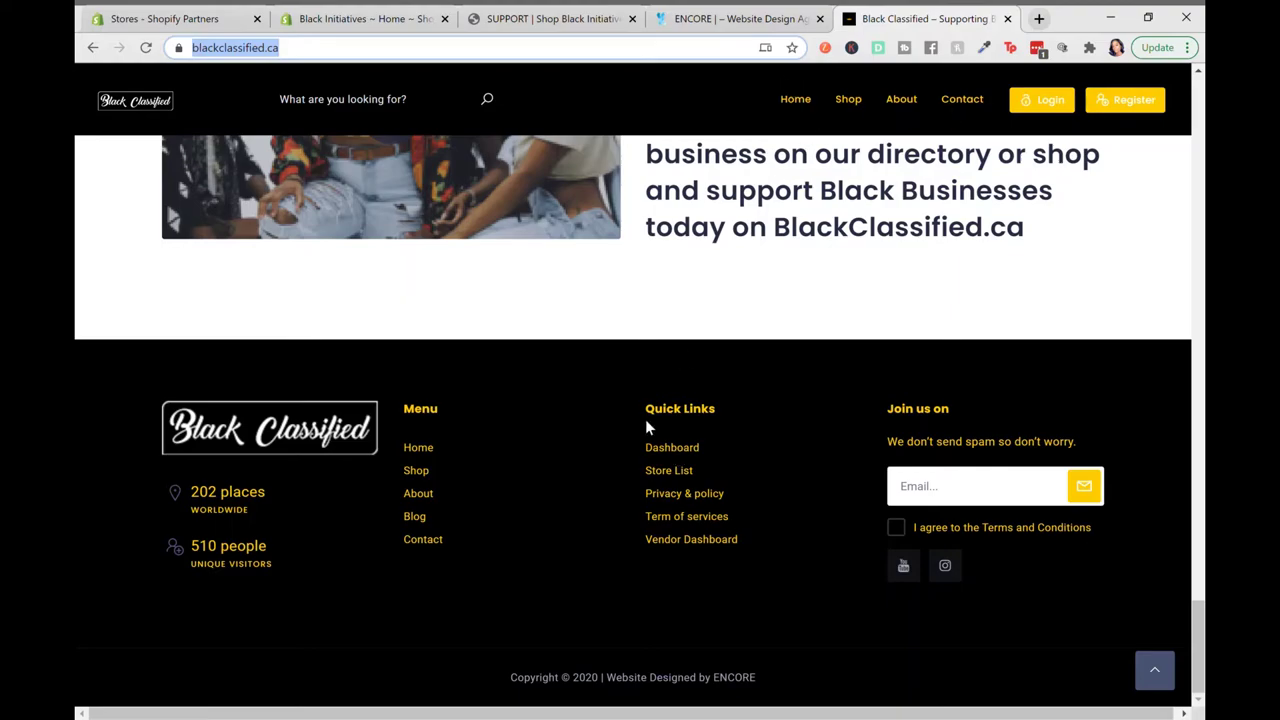
{"action": "scroll", "coordinate": [646, 420], "scroll_direction": "up", "scroll_amount": 10}
{"action": "scroll", "coordinate": [646, 425], "scroll_direction": "up", "scroll_amount": 10}
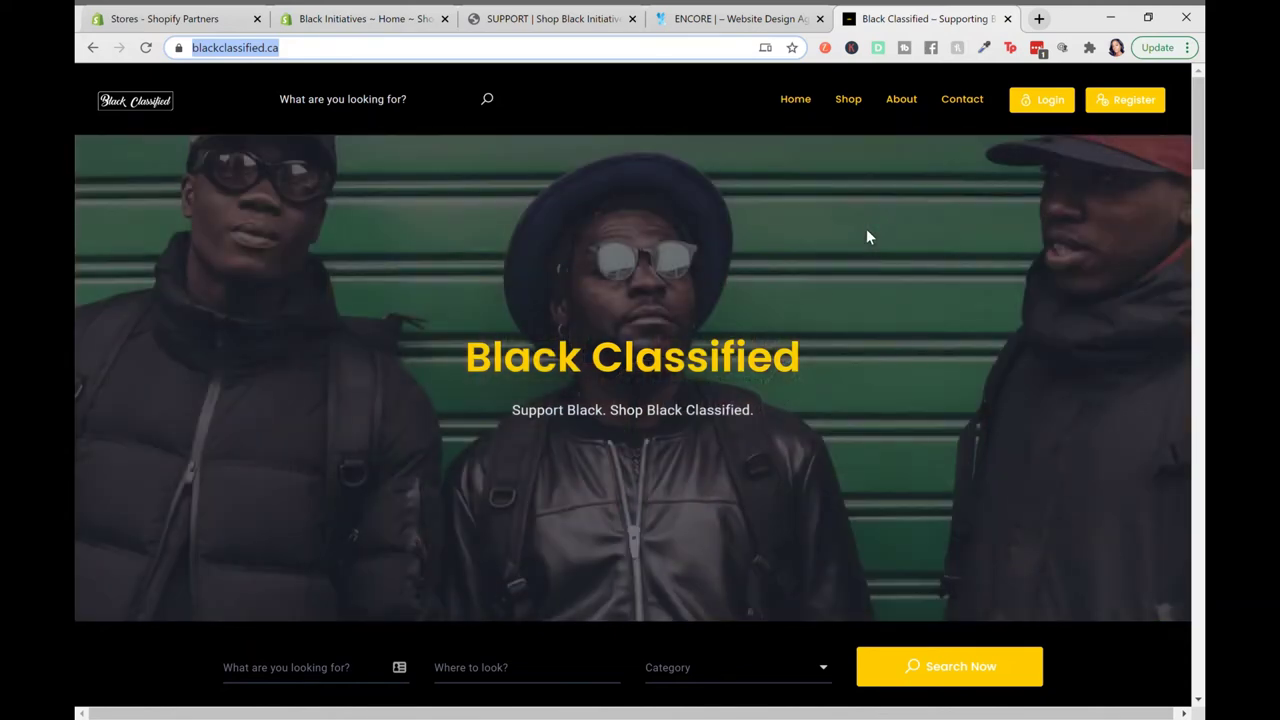
Step: Return to the Black Initiatives storefront and check its footer before returning to the top
{"action": "left_click", "coordinate": [536, 15]}
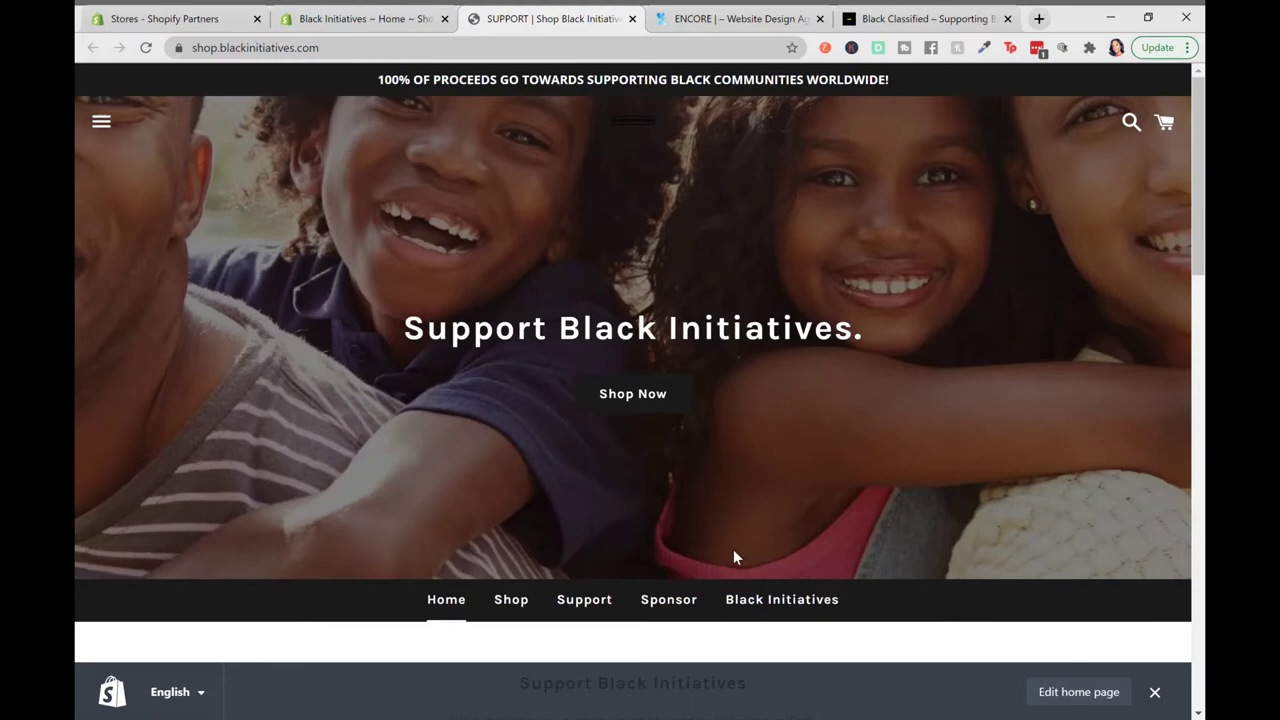
{"action": "scroll", "coordinate": [734, 552], "scroll_direction": "down", "scroll_amount": 5}
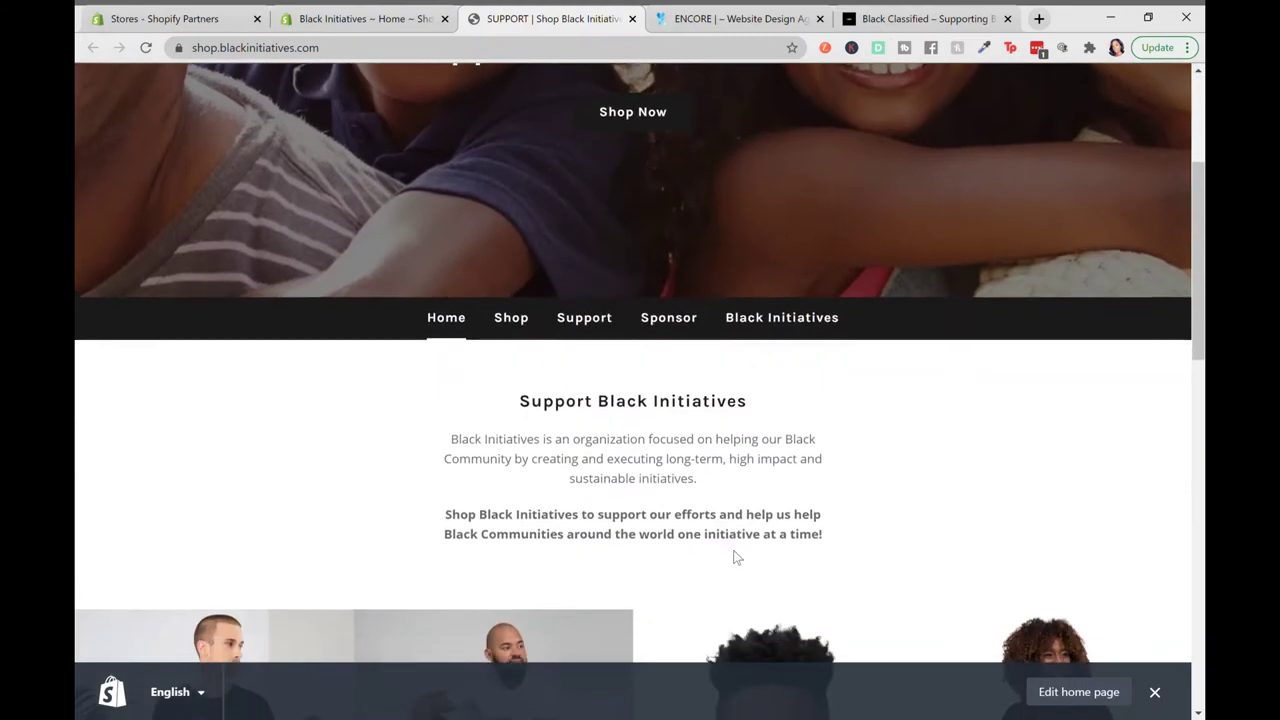
{"action": "scroll", "coordinate": [740, 559], "scroll_direction": "down", "scroll_amount": 10}
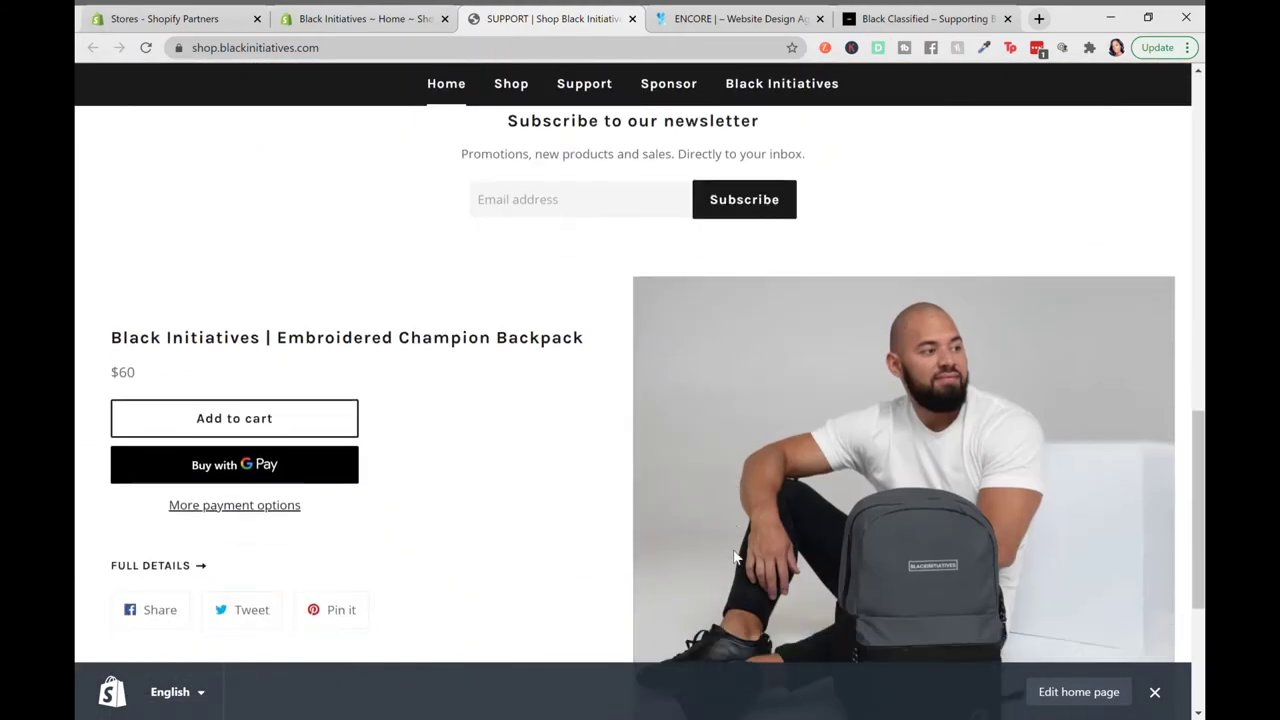
{"action": "scroll", "coordinate": [735, 557], "scroll_direction": "up", "scroll_amount": 15}
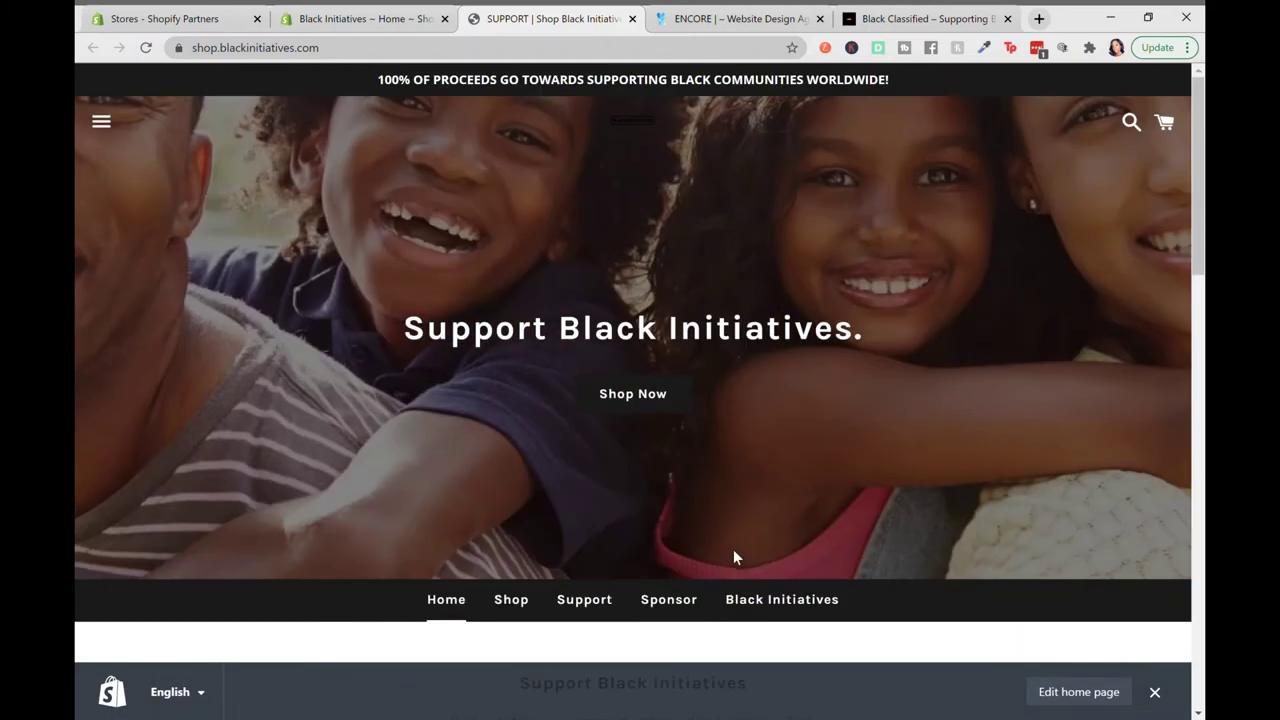
Step: In the Black Initiatives store admin, open Online Store to reach the Themes page
{"action": "left_click", "coordinate": [369, 14]}
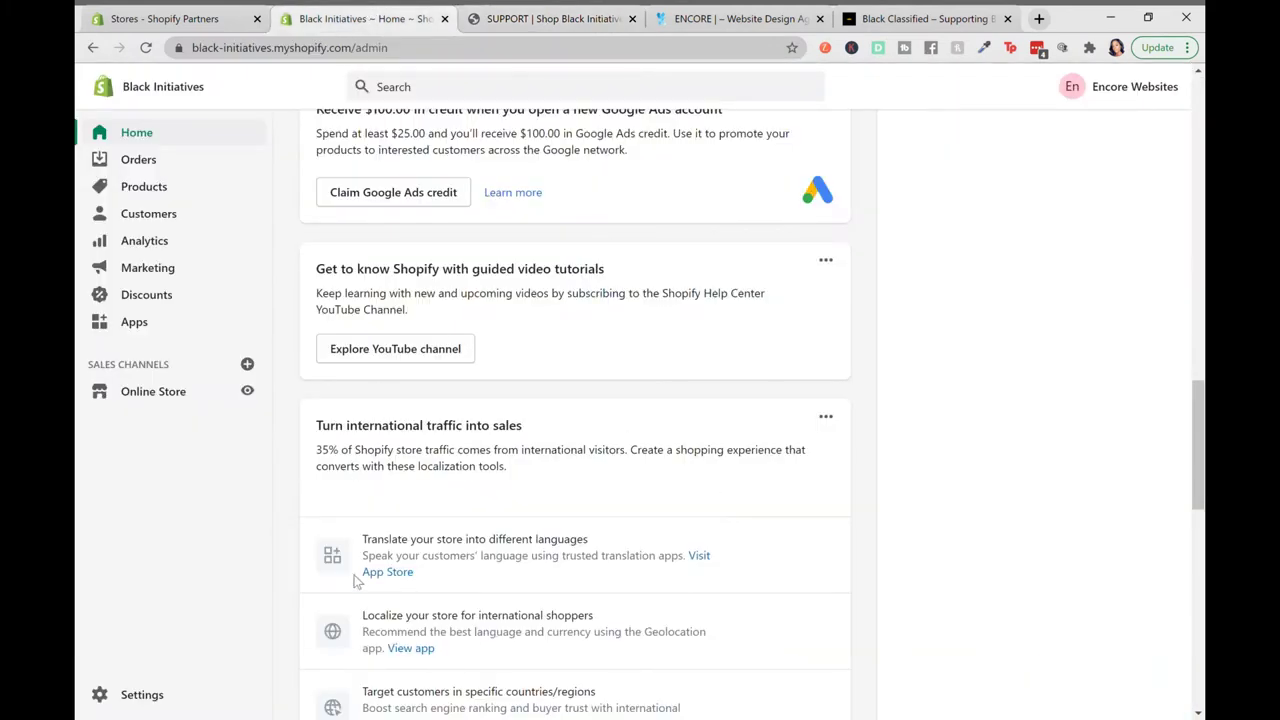
{"action": "scroll", "coordinate": [705, 598], "scroll_direction": "down", "scroll_amount": 4}
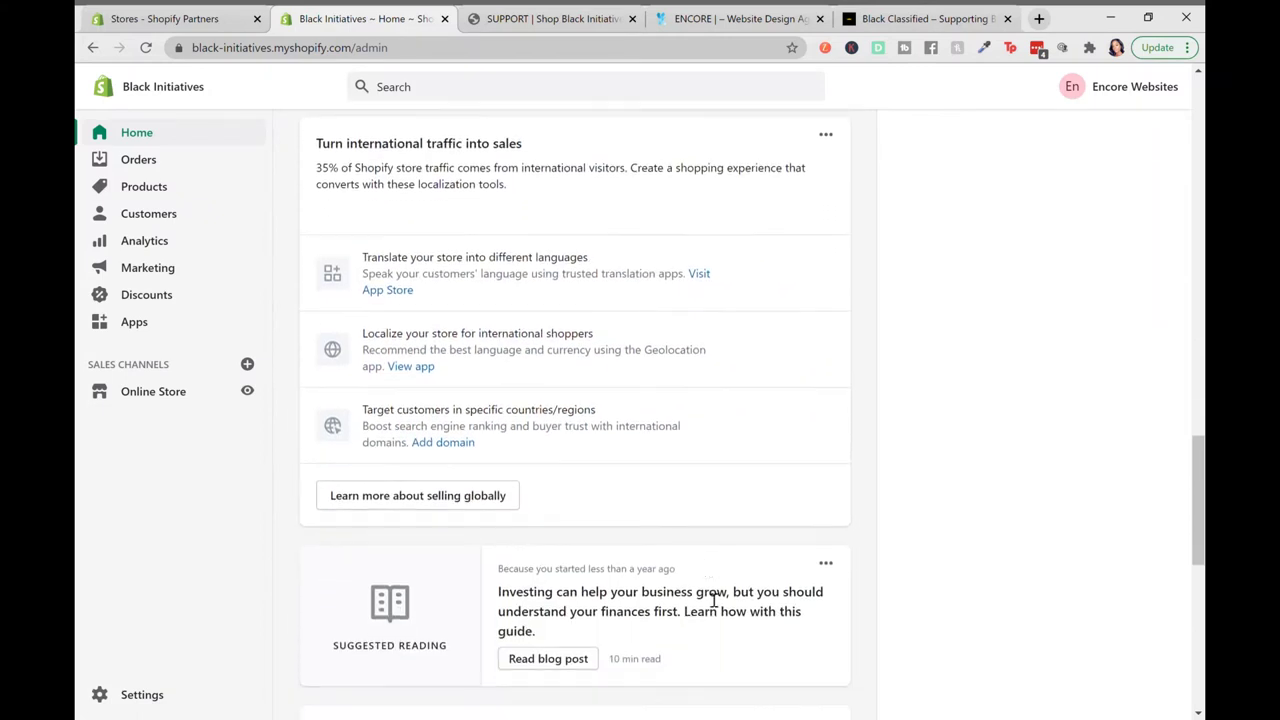
{"action": "scroll", "coordinate": [705, 598], "scroll_direction": "down", "scroll_amount": 1}
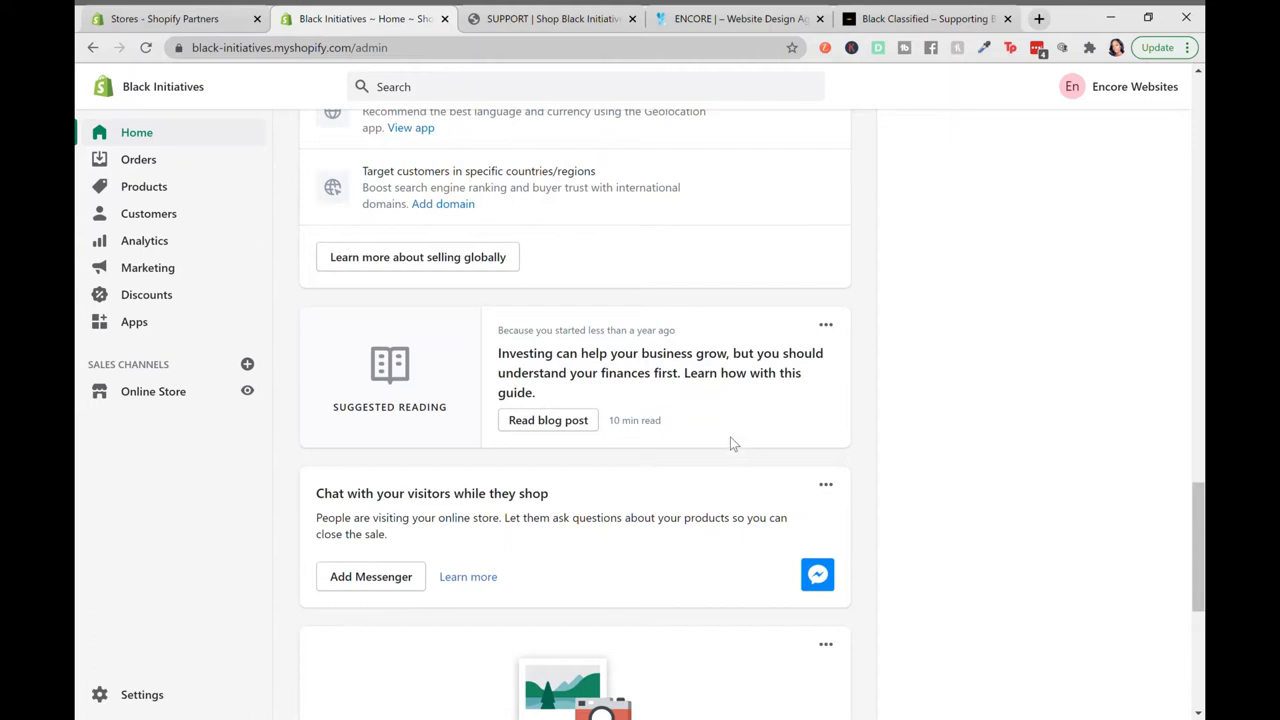
{"action": "left_click", "coordinate": [143, 393]}
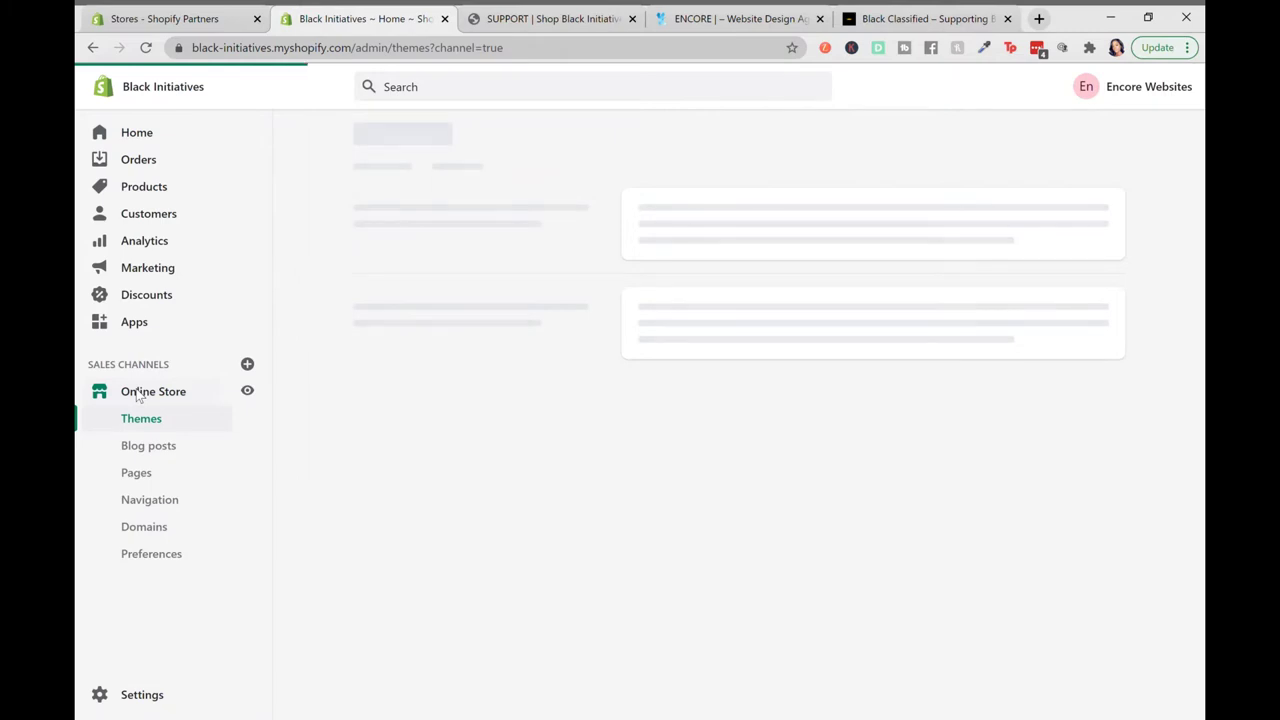
{"action": "left_click", "coordinate": [150, 500]}
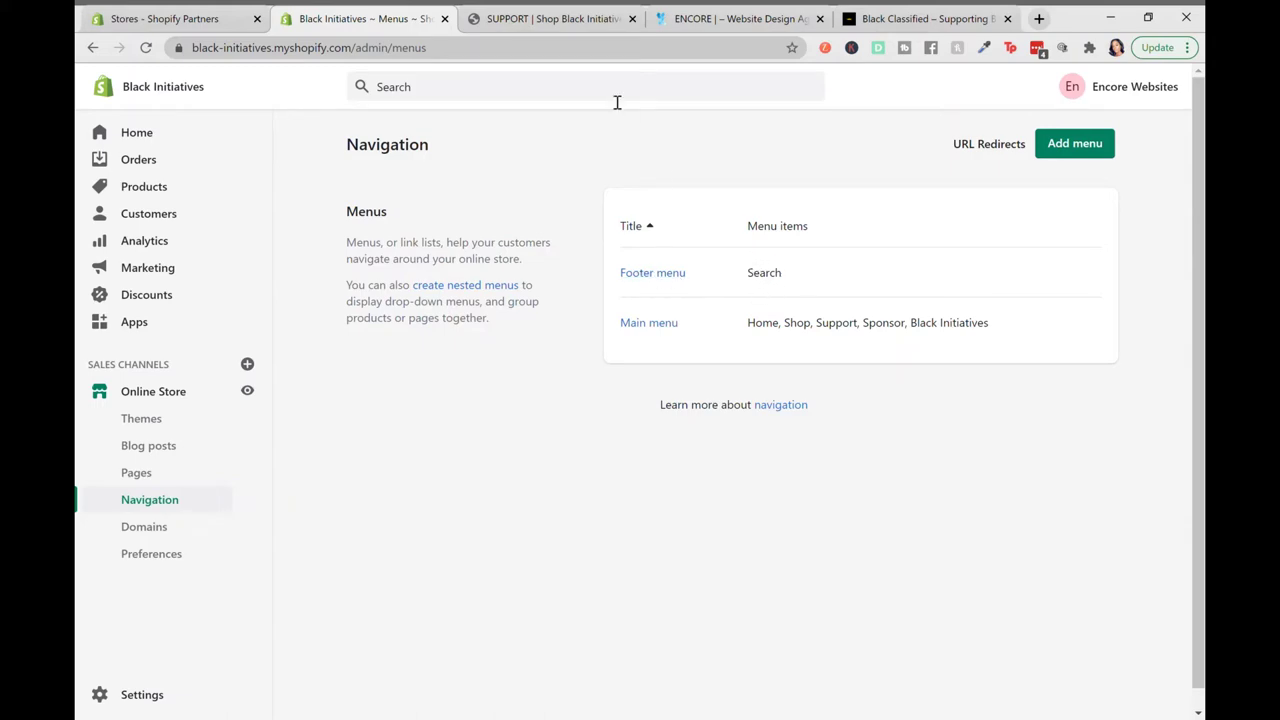
{"action": "left_click", "coordinate": [552, 18]}
{"action": "scroll", "coordinate": [670, 603], "scroll_direction": "down", "scroll_amount": 15}
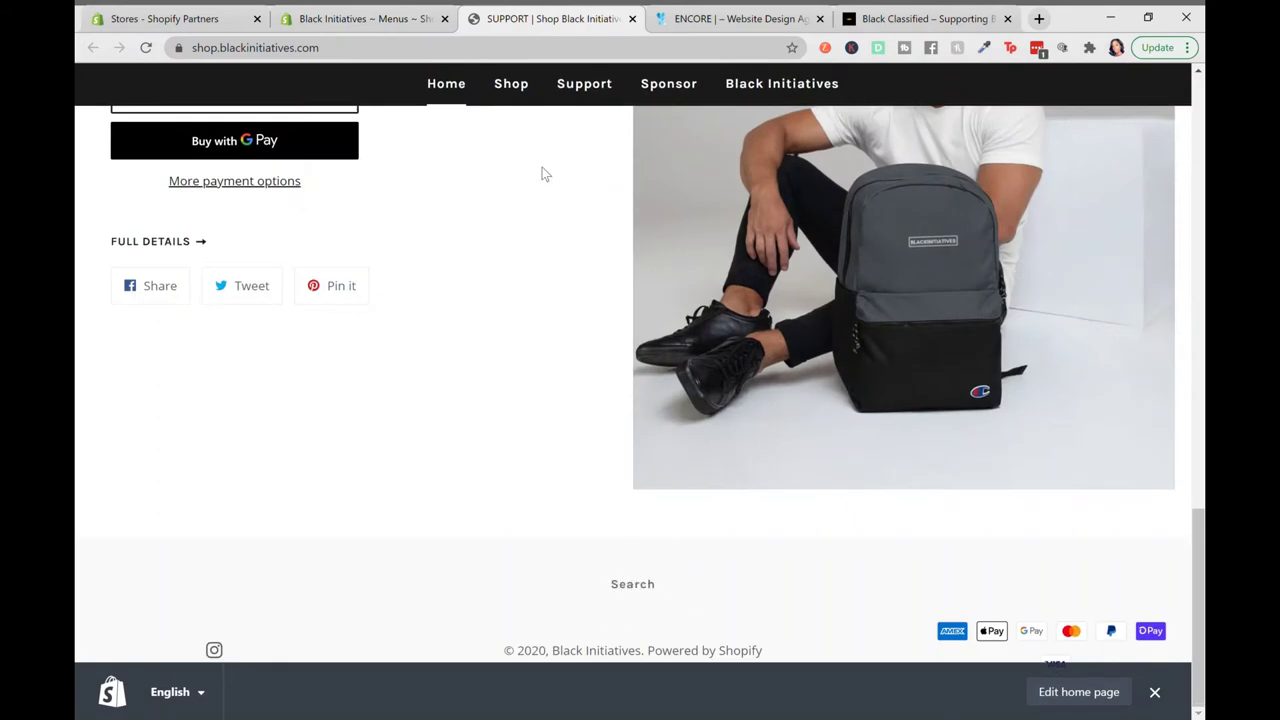
{"action": "left_click", "coordinate": [424, 11]}
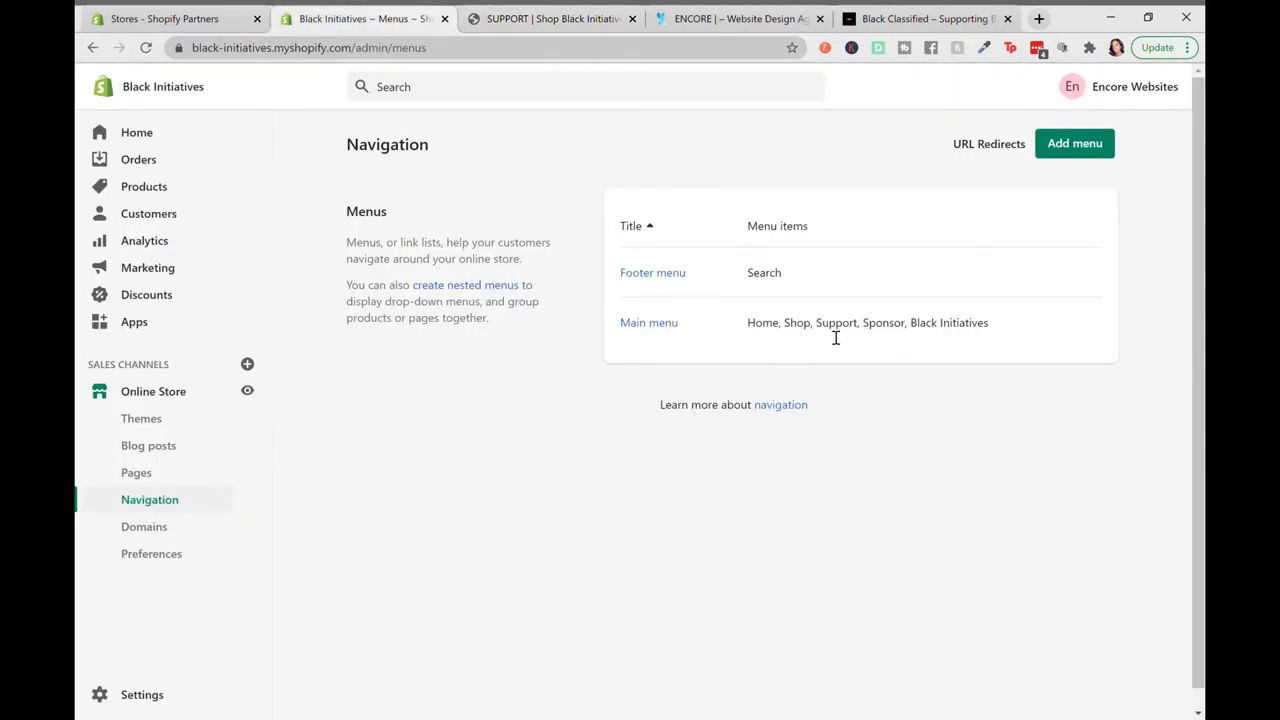
{"action": "left_click", "coordinate": [532, 12]}
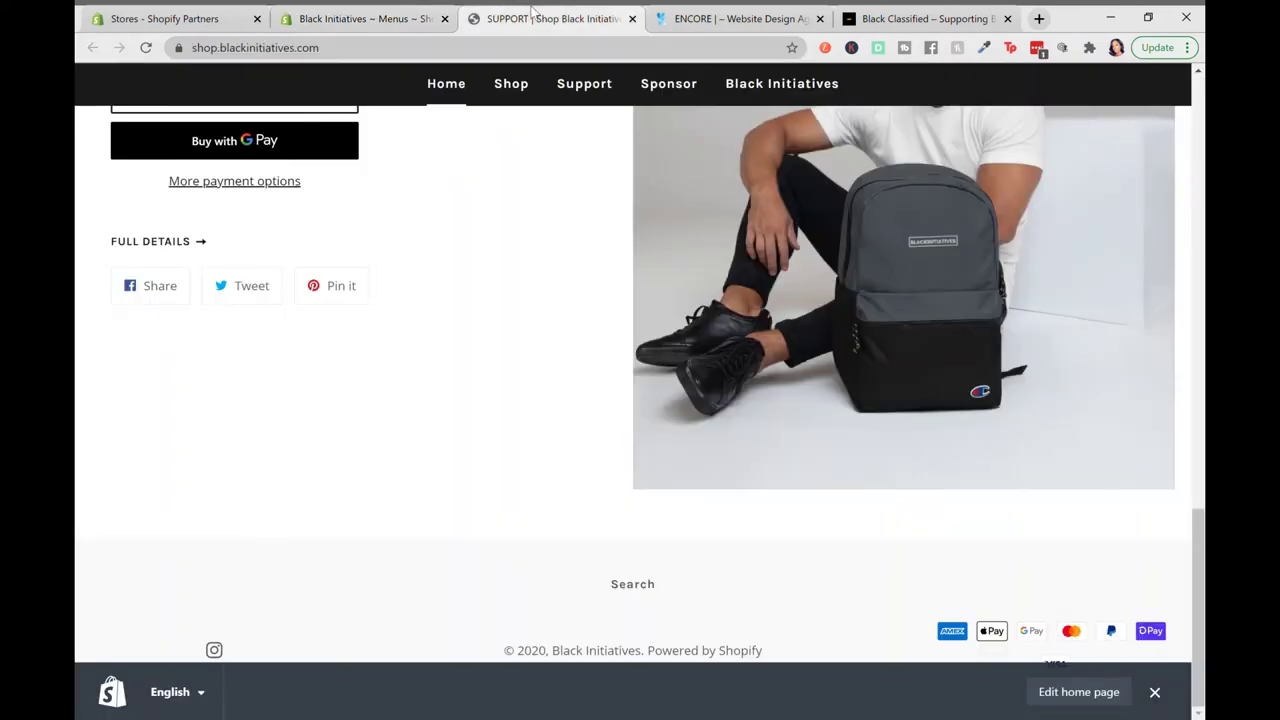
{"action": "scroll", "coordinate": [620, 440], "scroll_direction": "up", "scroll_amount": 15}
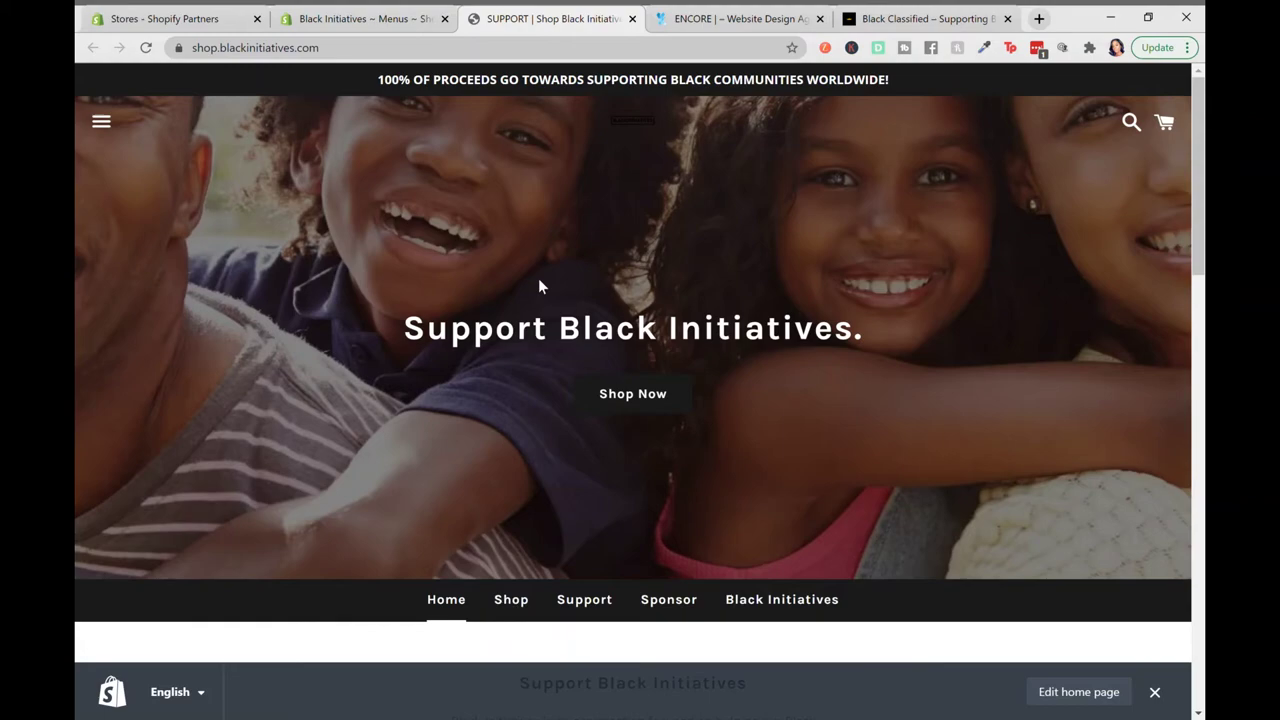
{"action": "scroll", "coordinate": [632, 520], "scroll_direction": "down", "scroll_amount": 5}
{"action": "scroll", "coordinate": [633, 529], "scroll_direction": "down", "scroll_amount": 10}
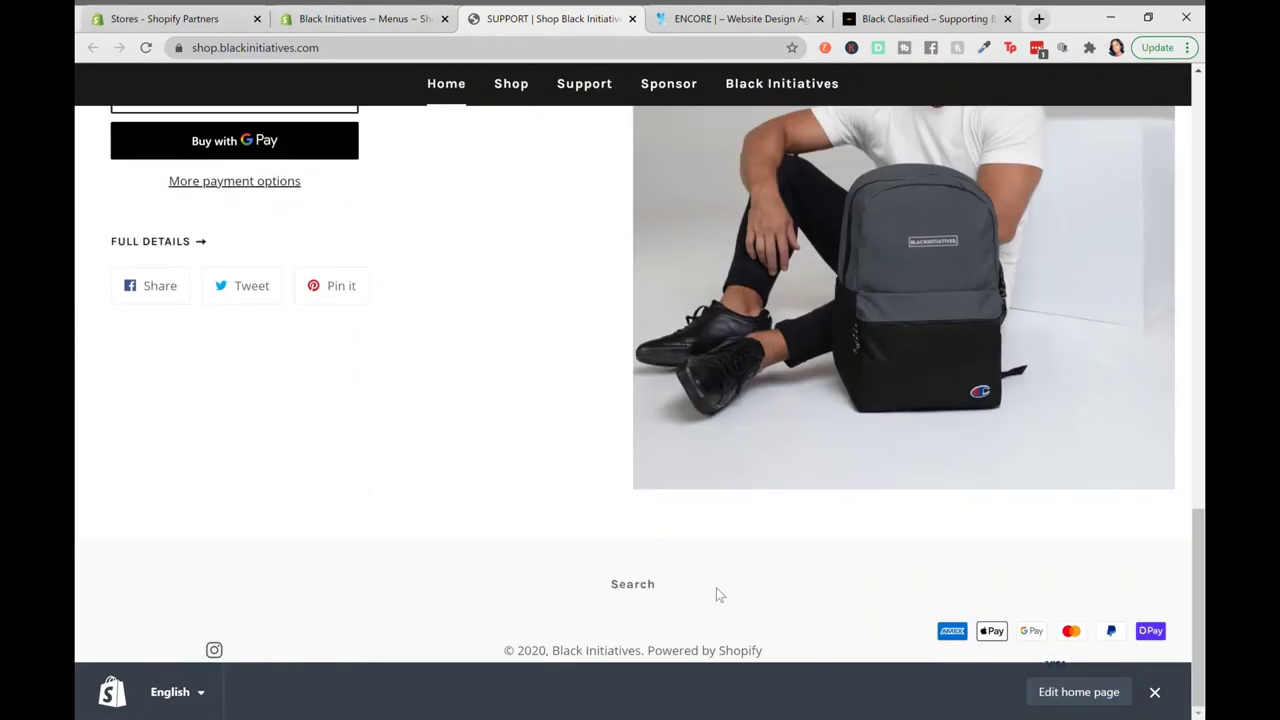
{"action": "left_click", "coordinate": [343, 16]}
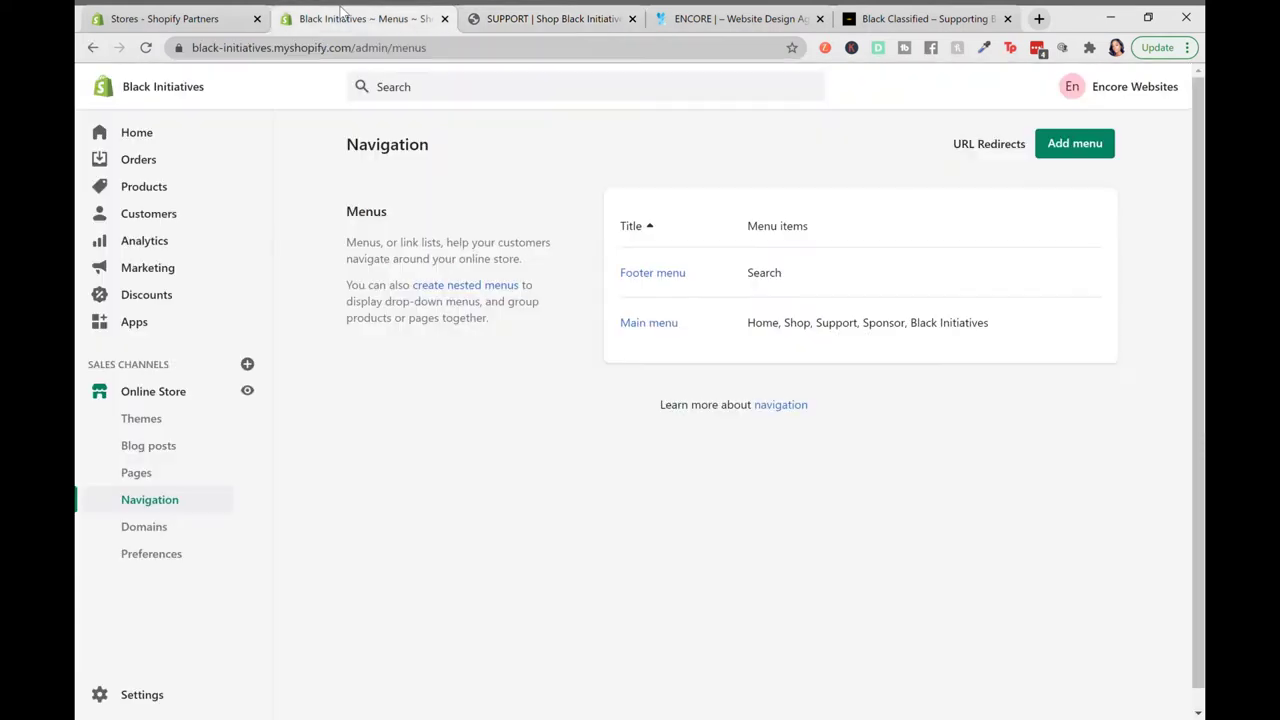
Step: Add a 'Shop' item linked to Products > All Products to the Footer menu and save
{"action": "left_click", "coordinate": [653, 277]}
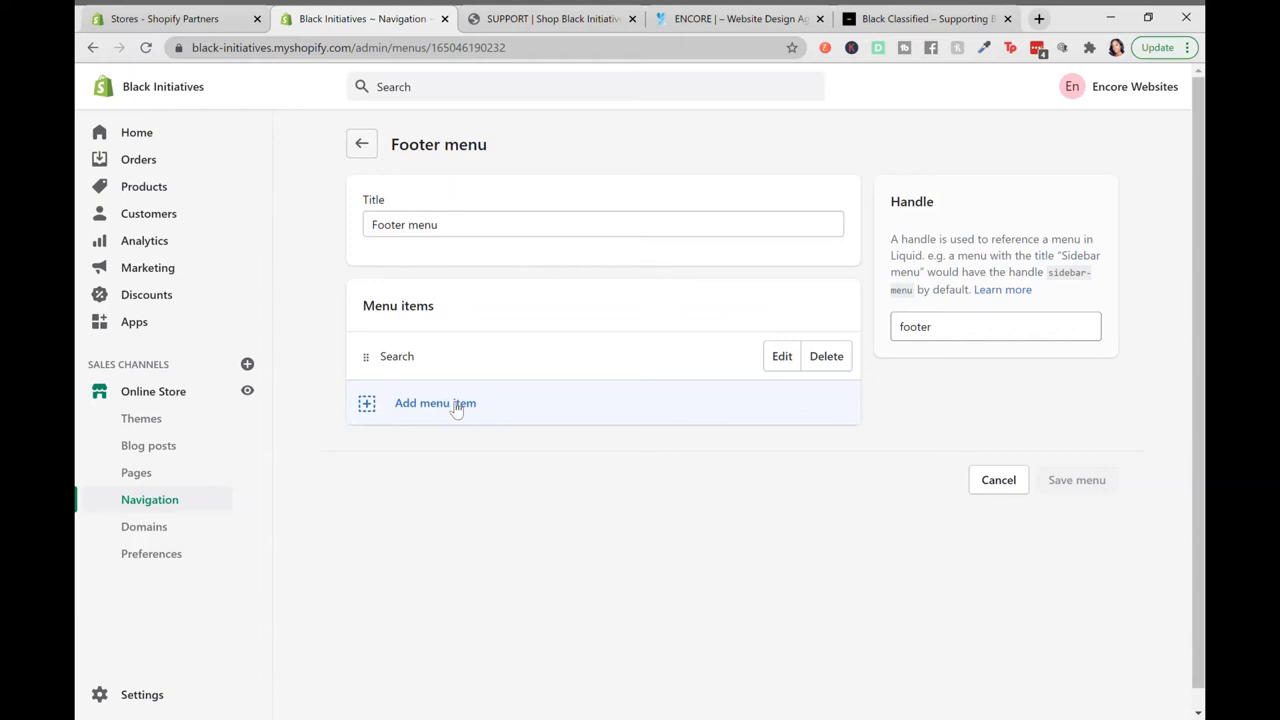
{"action": "left_click", "coordinate": [457, 406]}
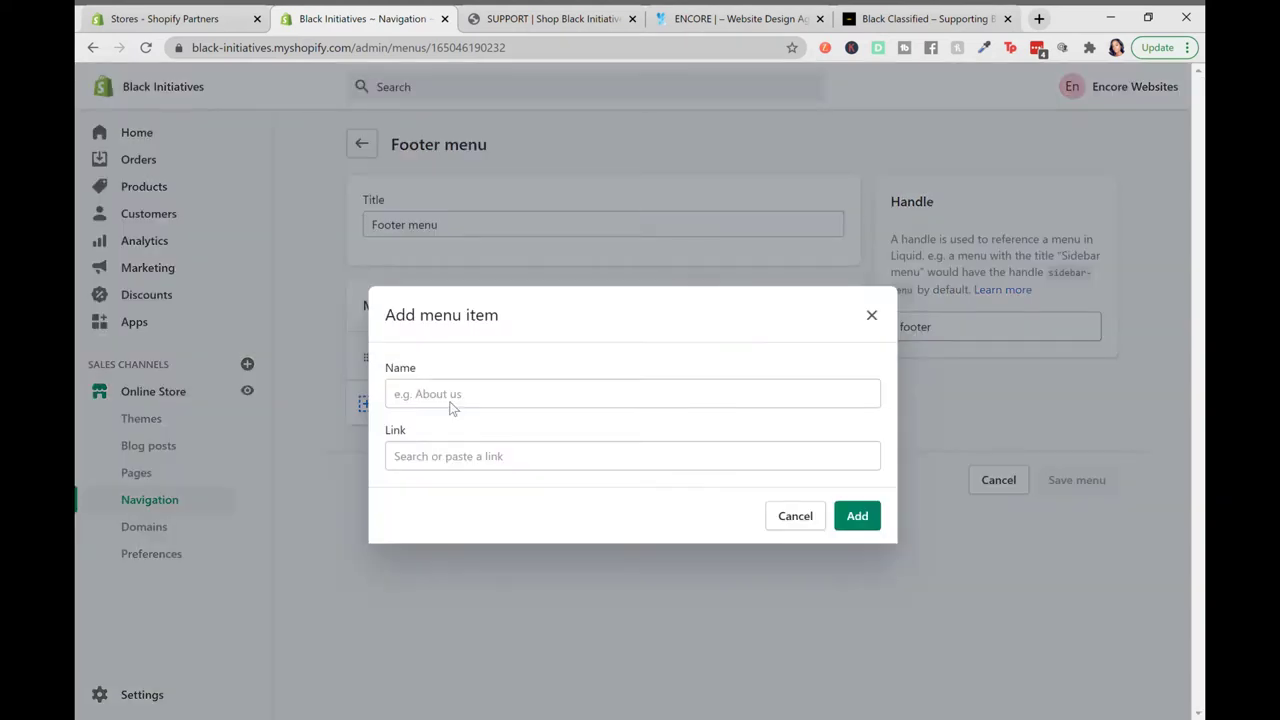
{"action": "left_click", "coordinate": [430, 400]}
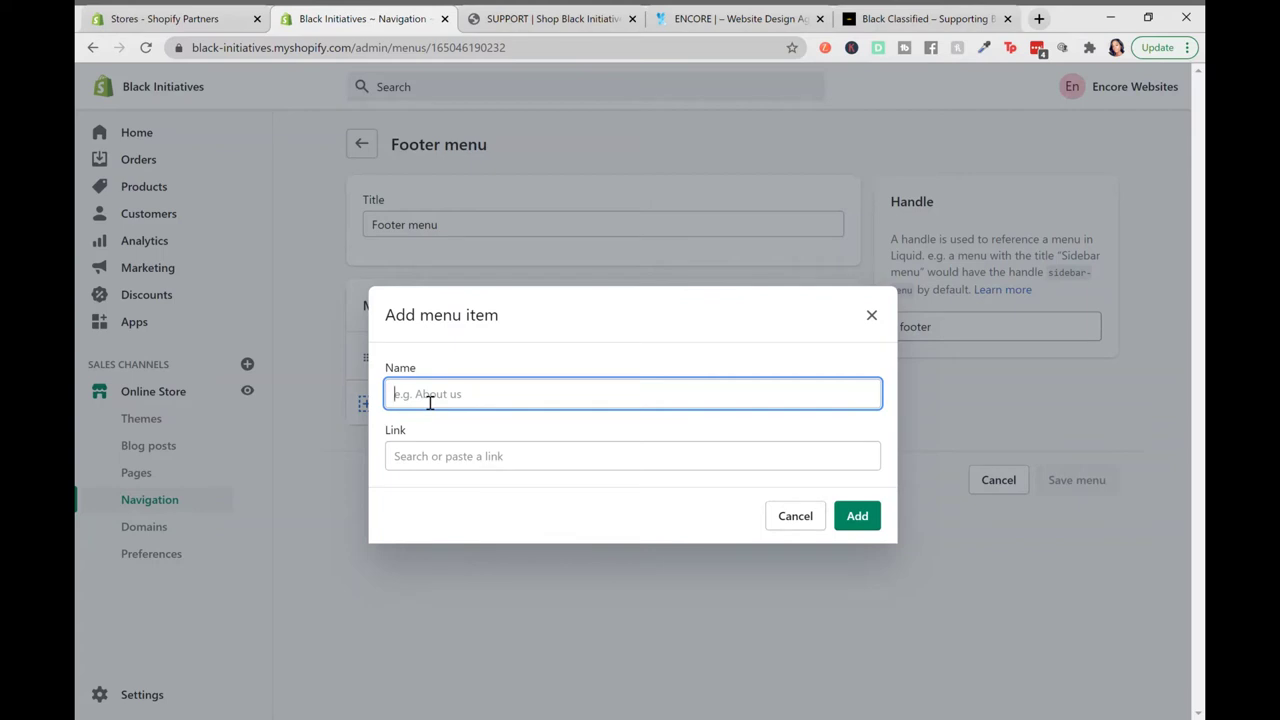
{"action": "type", "text": "Shop"}
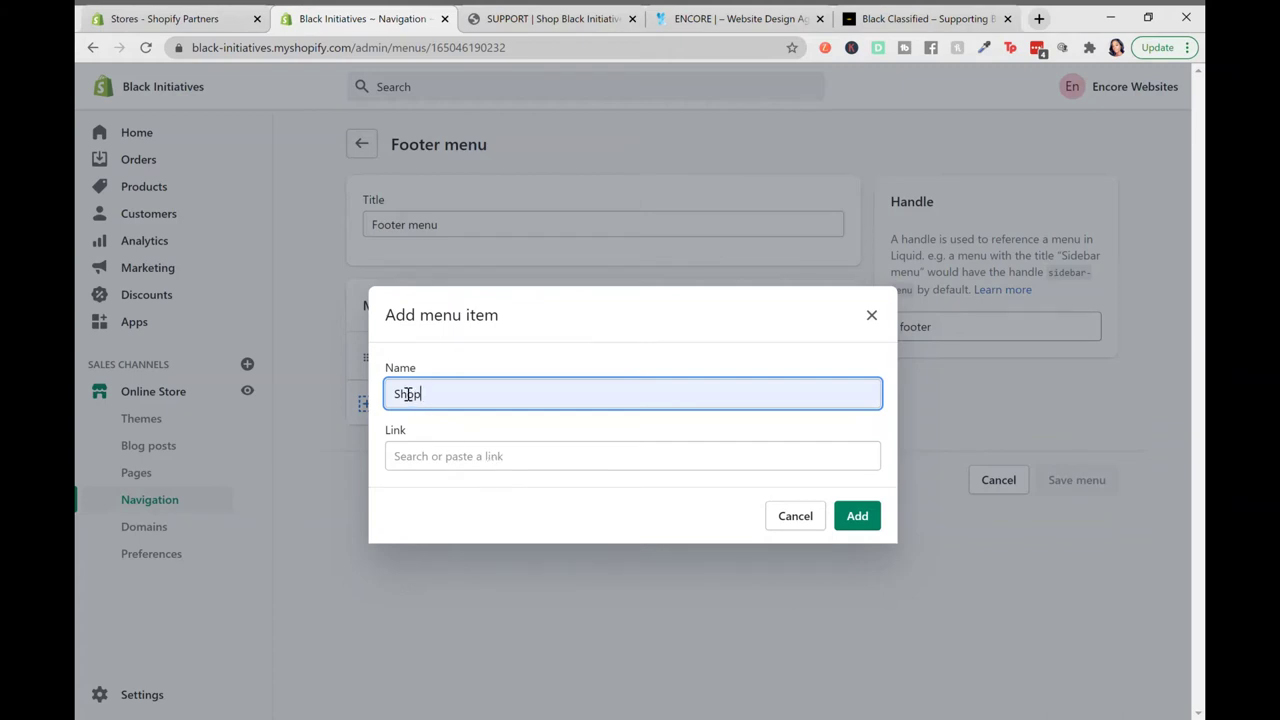
{"action": "left_click", "coordinate": [456, 465]}
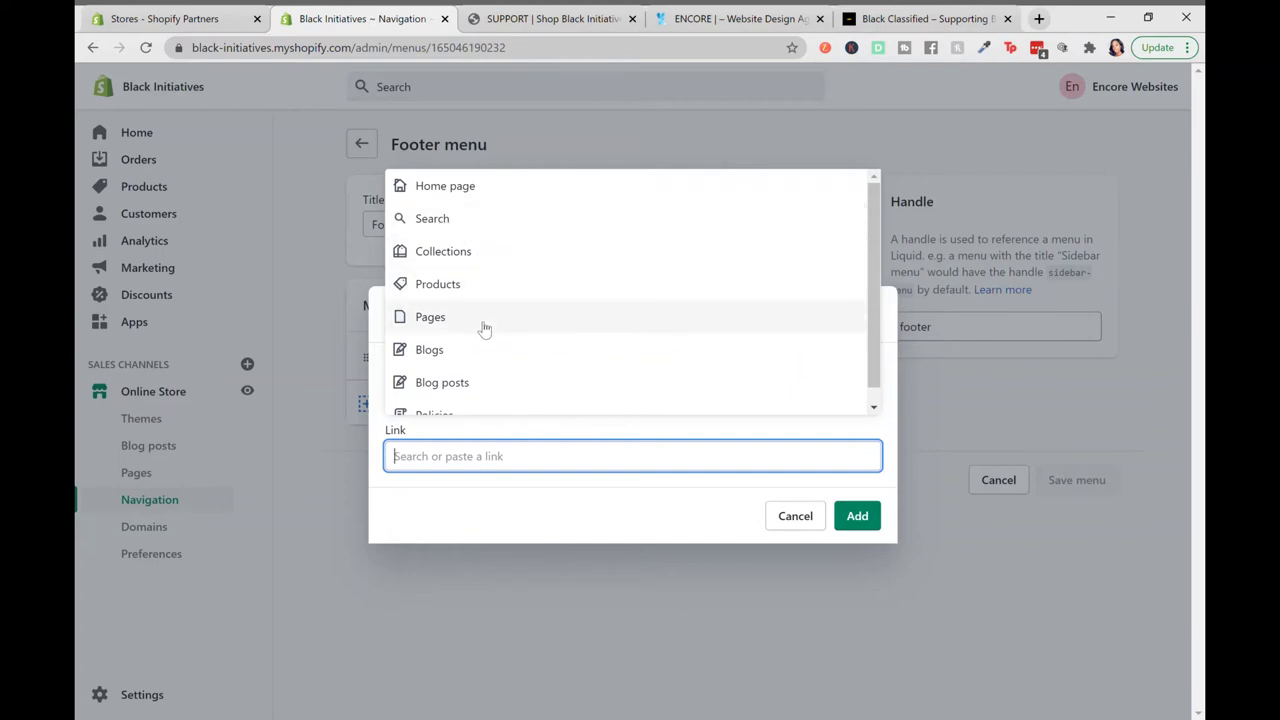
{"action": "scroll", "coordinate": [484, 329], "scroll_direction": "down", "scroll_amount": 1}
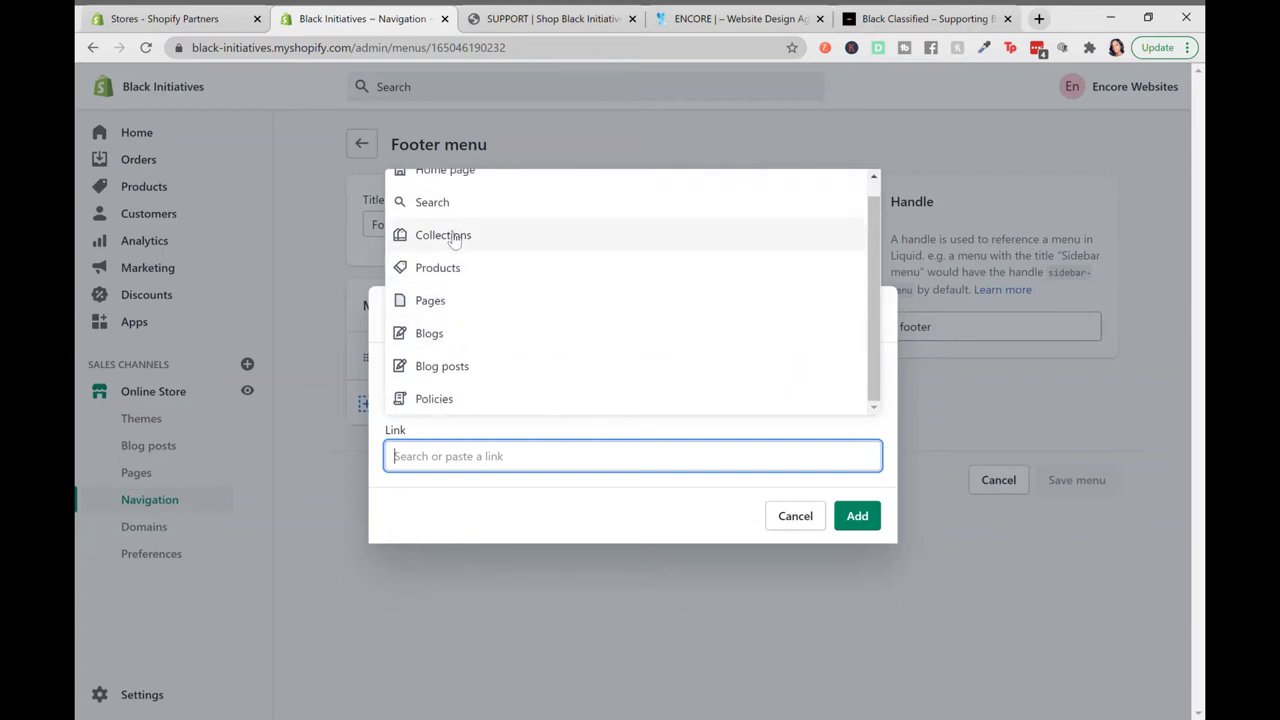
{"action": "left_click", "coordinate": [451, 283]}
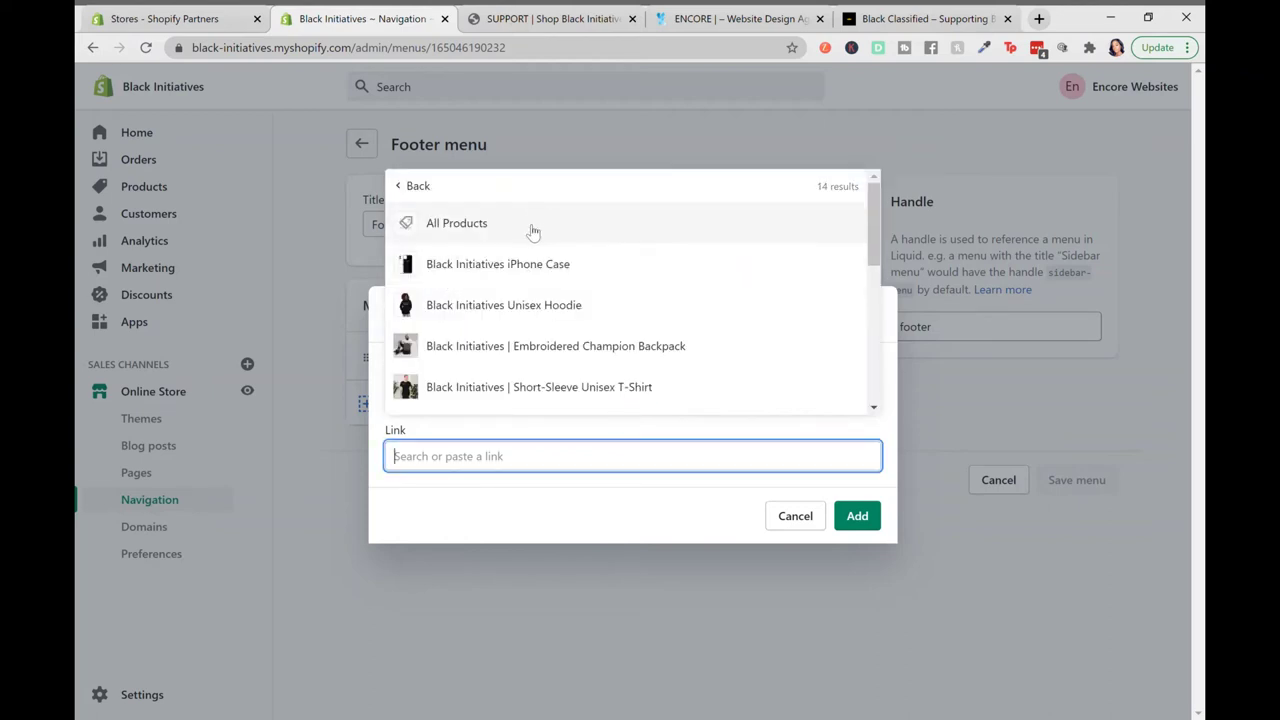
{"action": "left_click", "coordinate": [466, 225]}
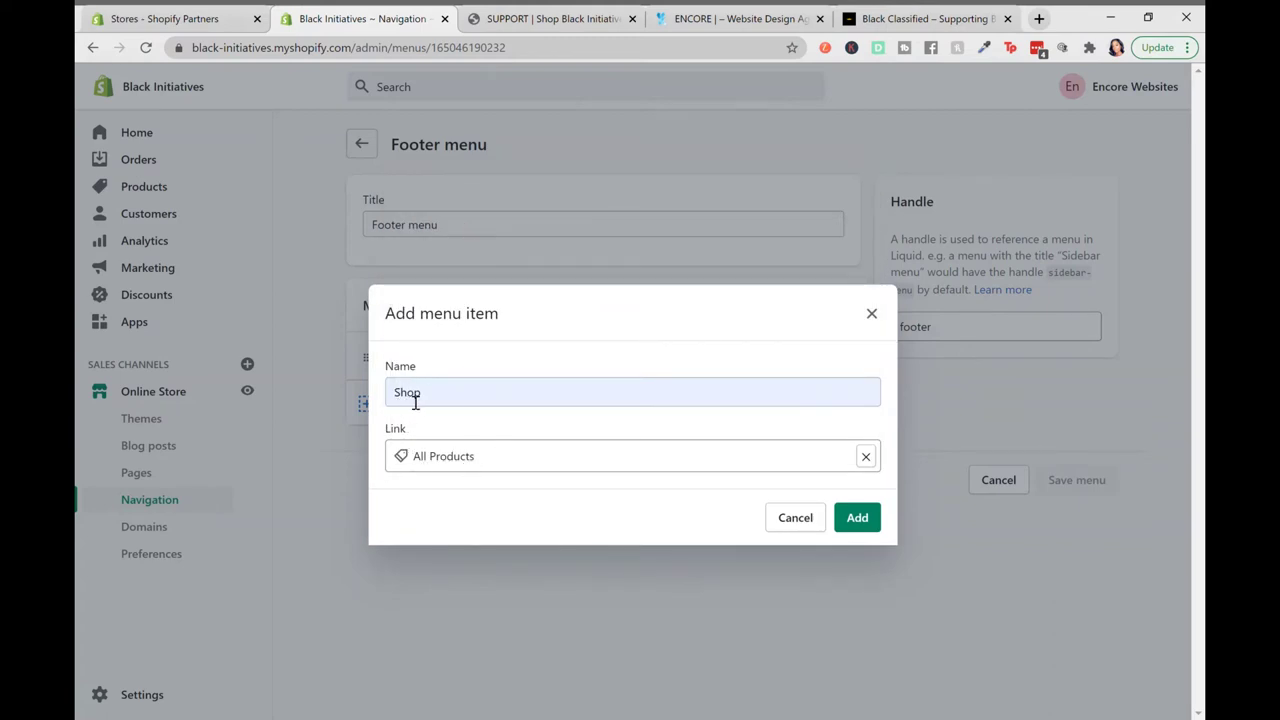
{"action": "left_click", "coordinate": [862, 520]}
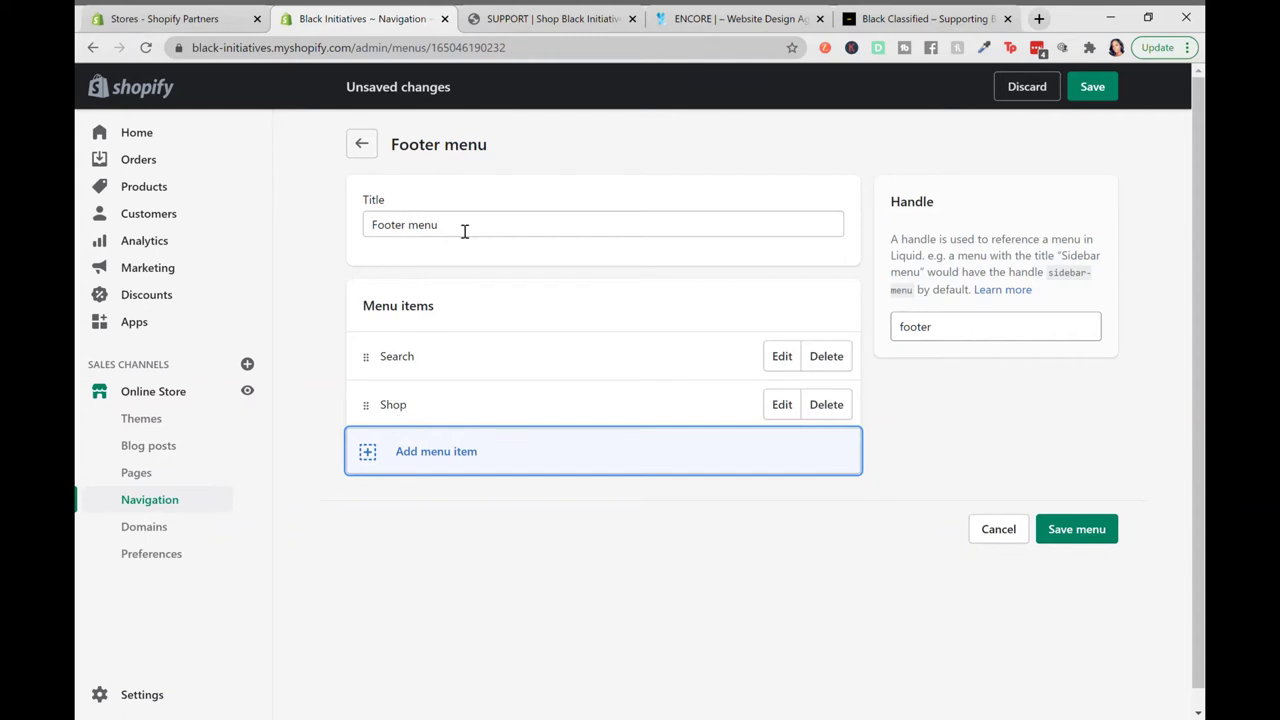
{"action": "left_click", "coordinate": [1093, 535]}
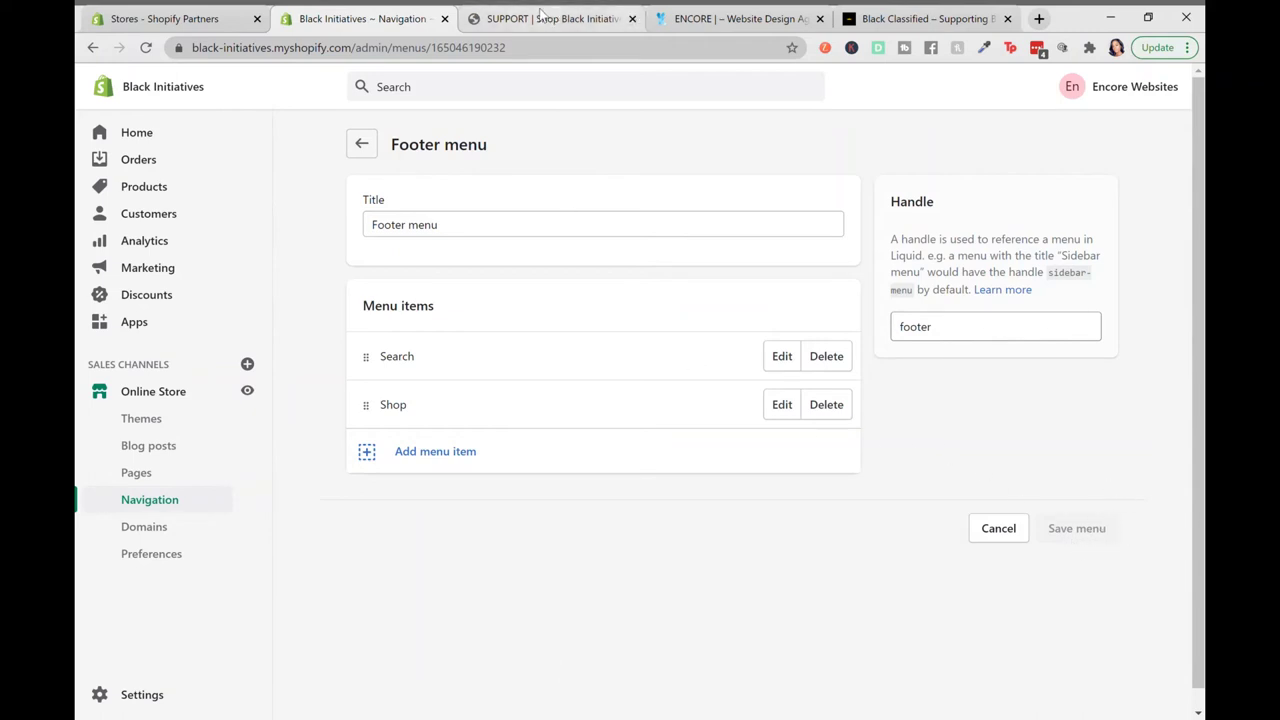
Step: Reload the live storefront and confirm the footer Shop link opens the all-products page
{"action": "left_click", "coordinate": [541, 14]}
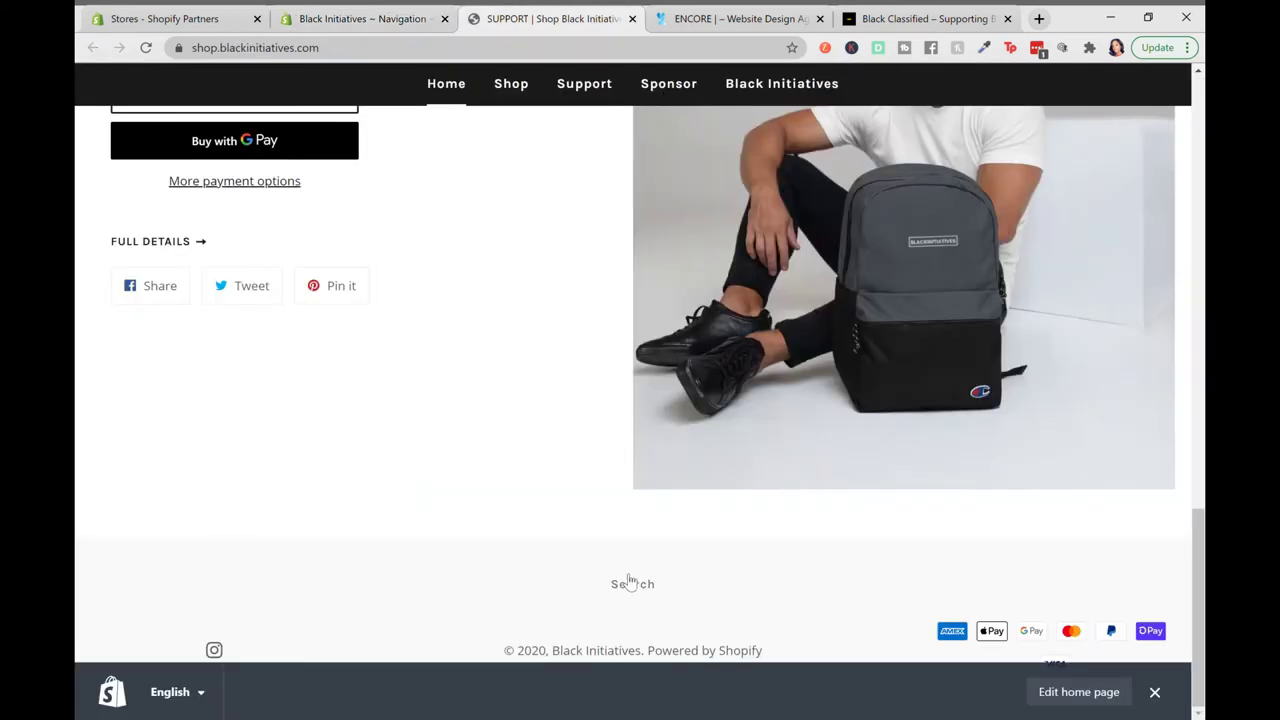
{"action": "left_click", "coordinate": [146, 47]}
{"action": "left_click", "coordinate": [687, 587]}
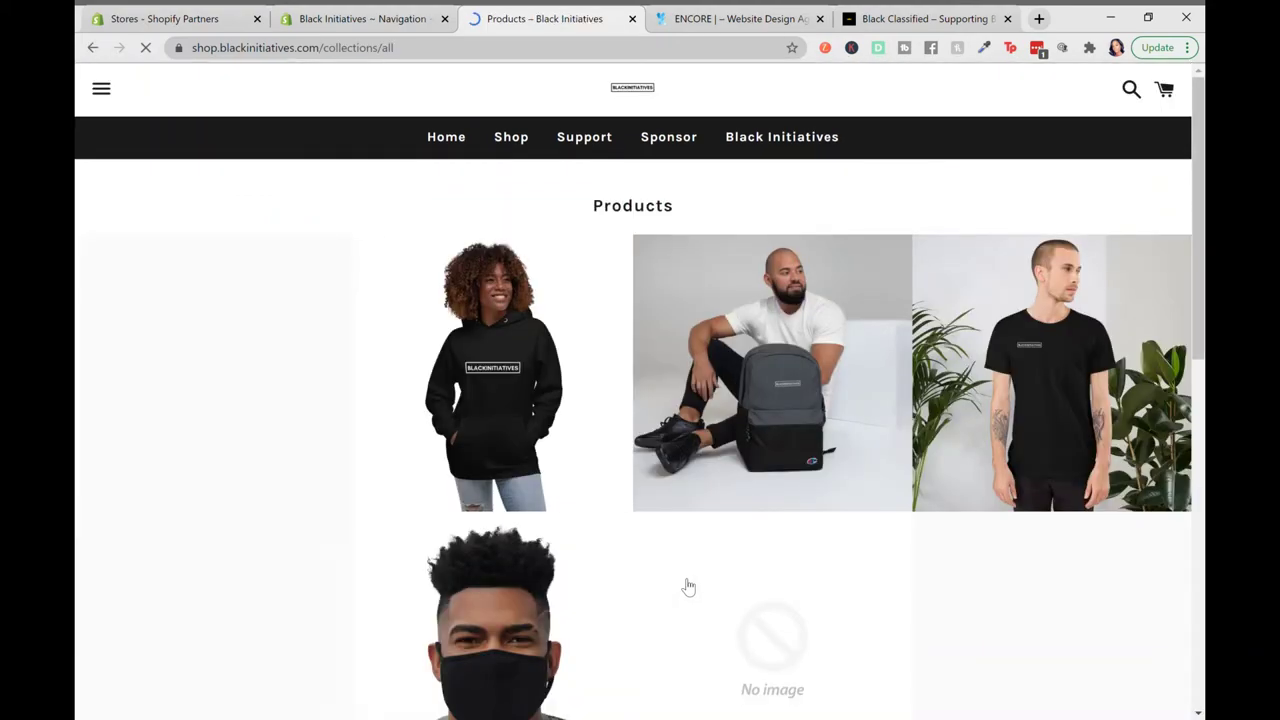
{"action": "scroll", "coordinate": [688, 587], "scroll_direction": "down", "scroll_amount": 8}
{"action": "scroll", "coordinate": [688, 587], "scroll_direction": "up", "scroll_amount": 10}
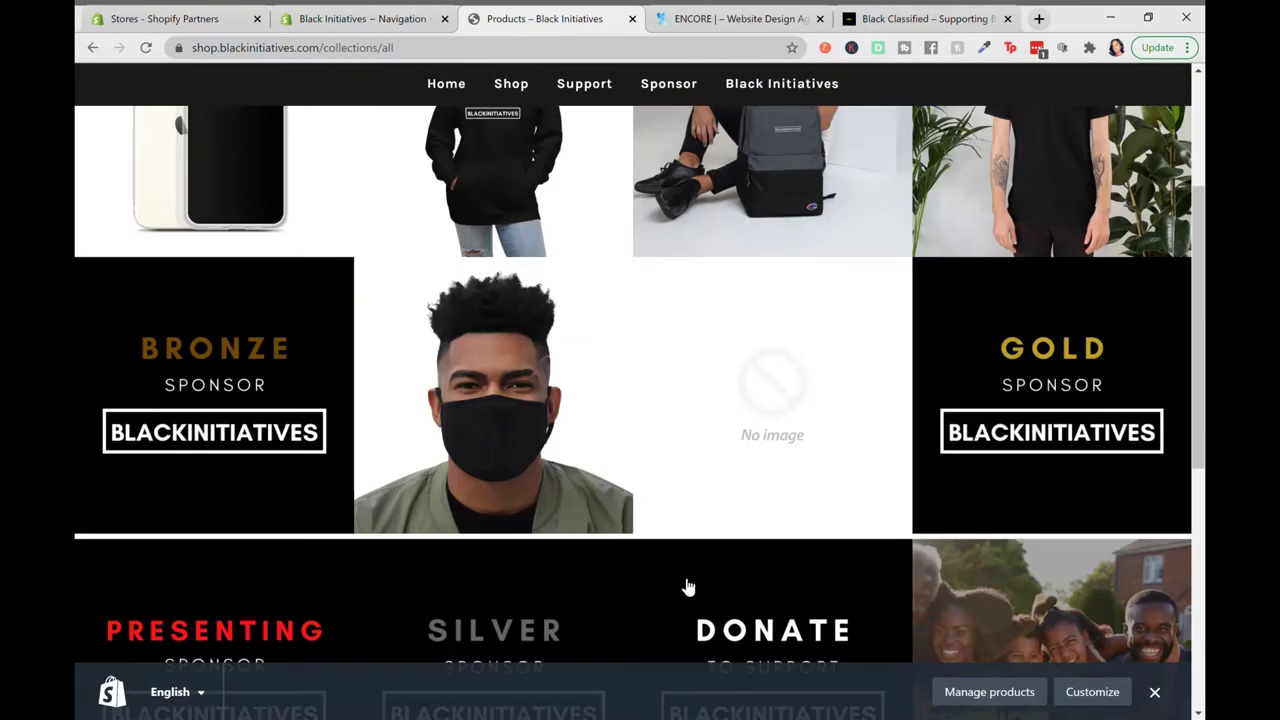
{"action": "left_click", "coordinate": [90, 48]}
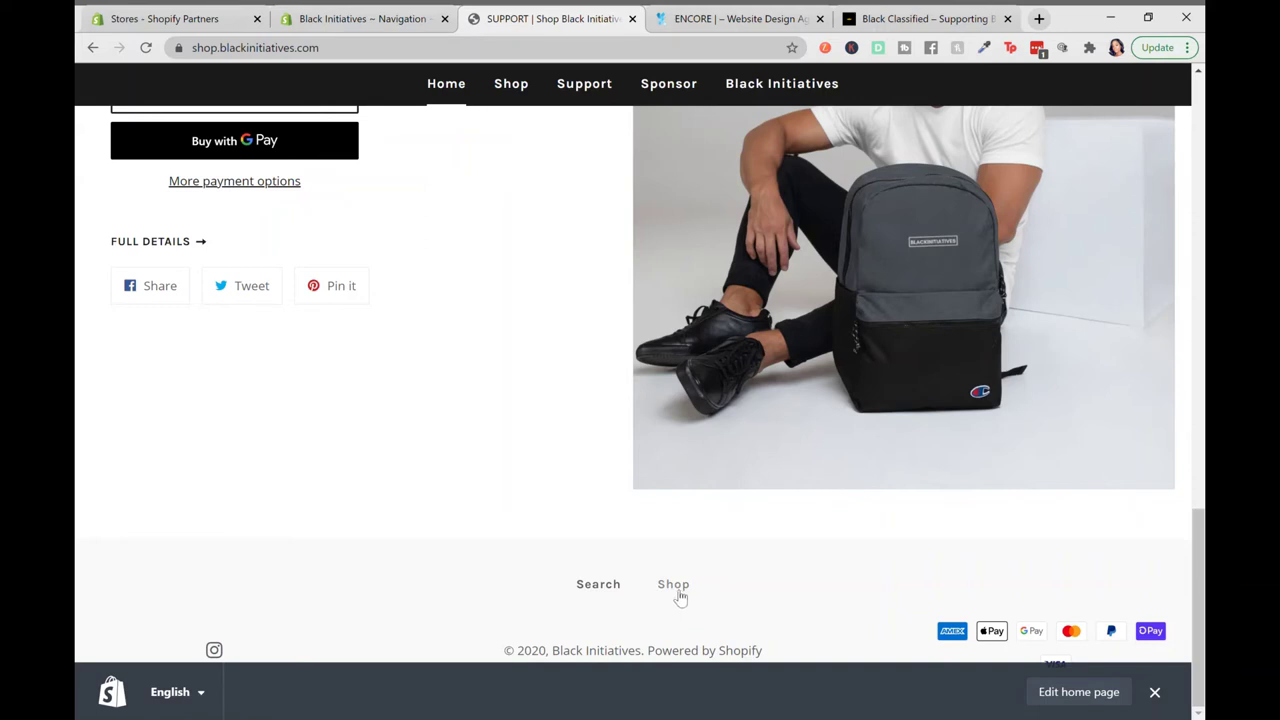
Step: In the Footer menu editor, add a 'Collections' item linked to Collections > All Collections
{"action": "left_click", "coordinate": [357, 17]}
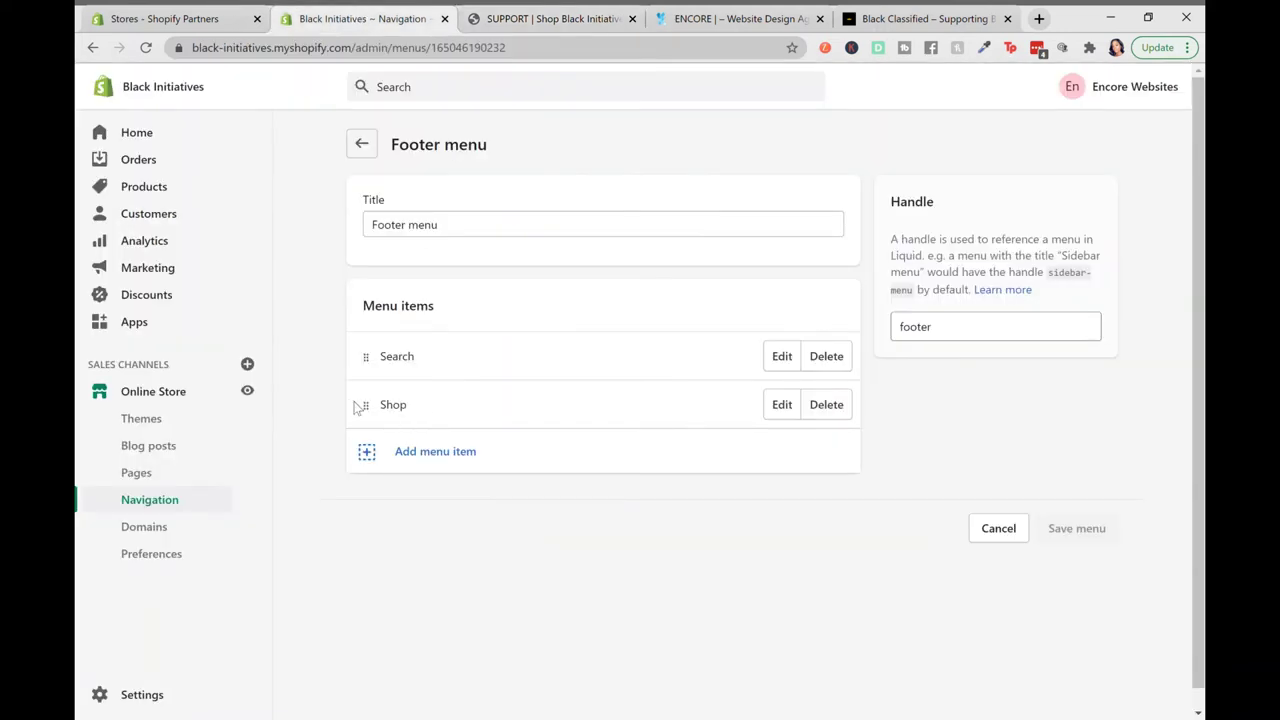
{"action": "left_click", "coordinate": [436, 458]}
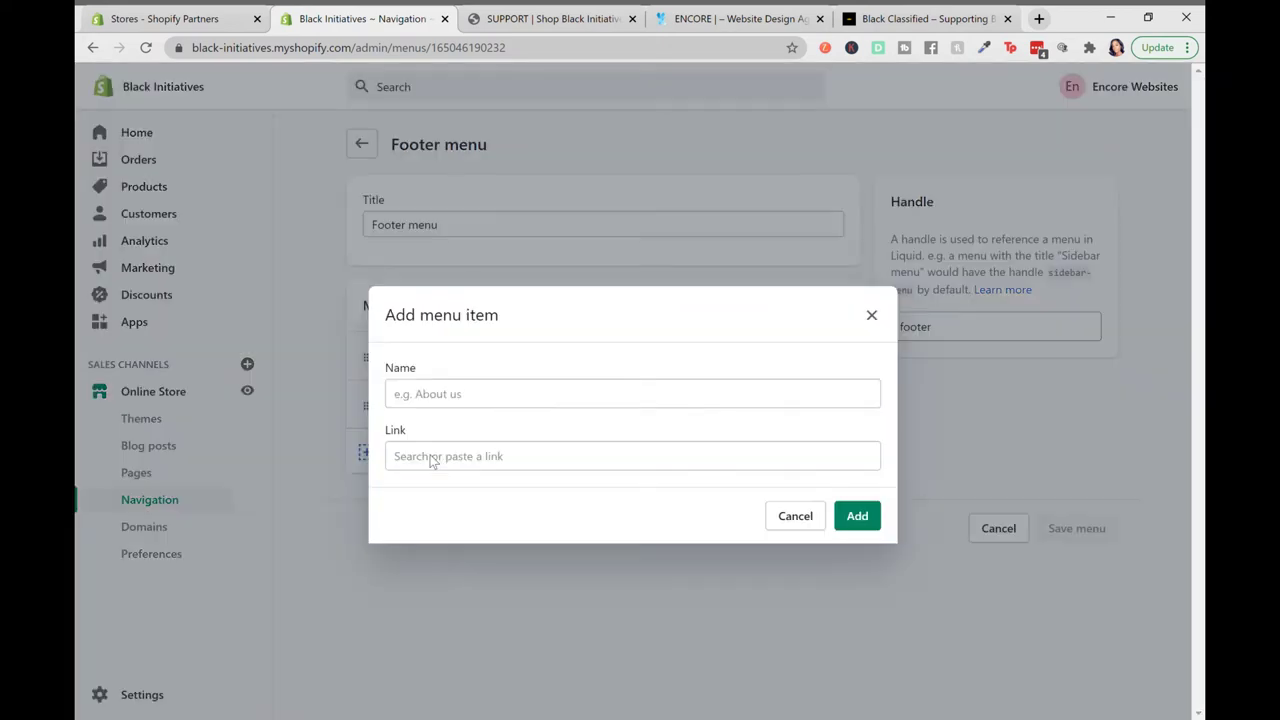
{"action": "left_click", "coordinate": [466, 403]}
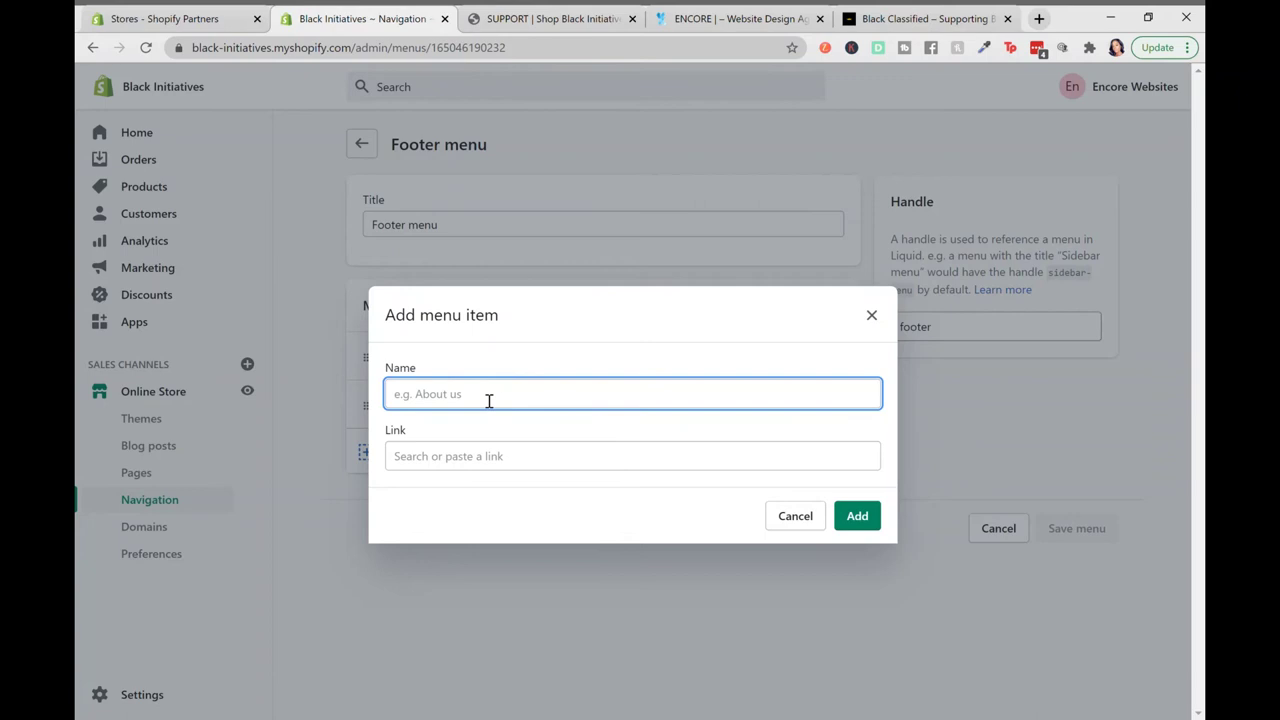
{"action": "type", "text": "Collections"}
{"action": "left_click", "coordinate": [452, 458]}
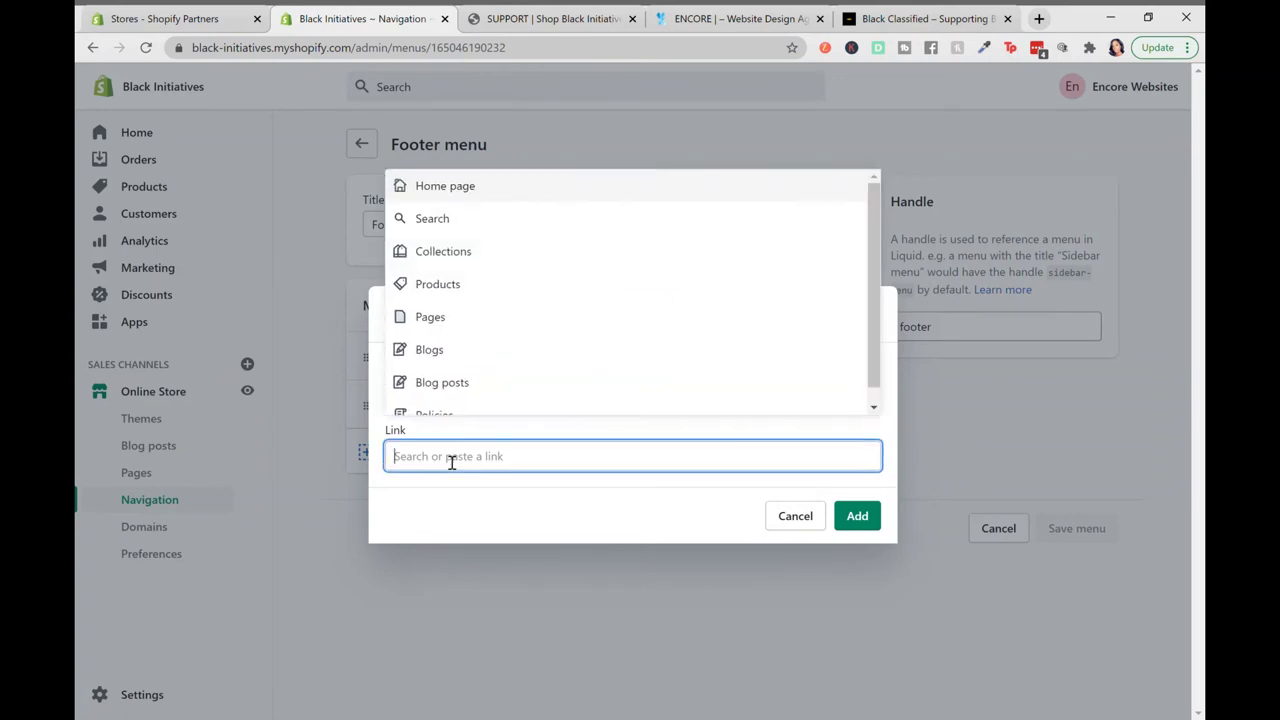
{"action": "left_click", "coordinate": [456, 262]}
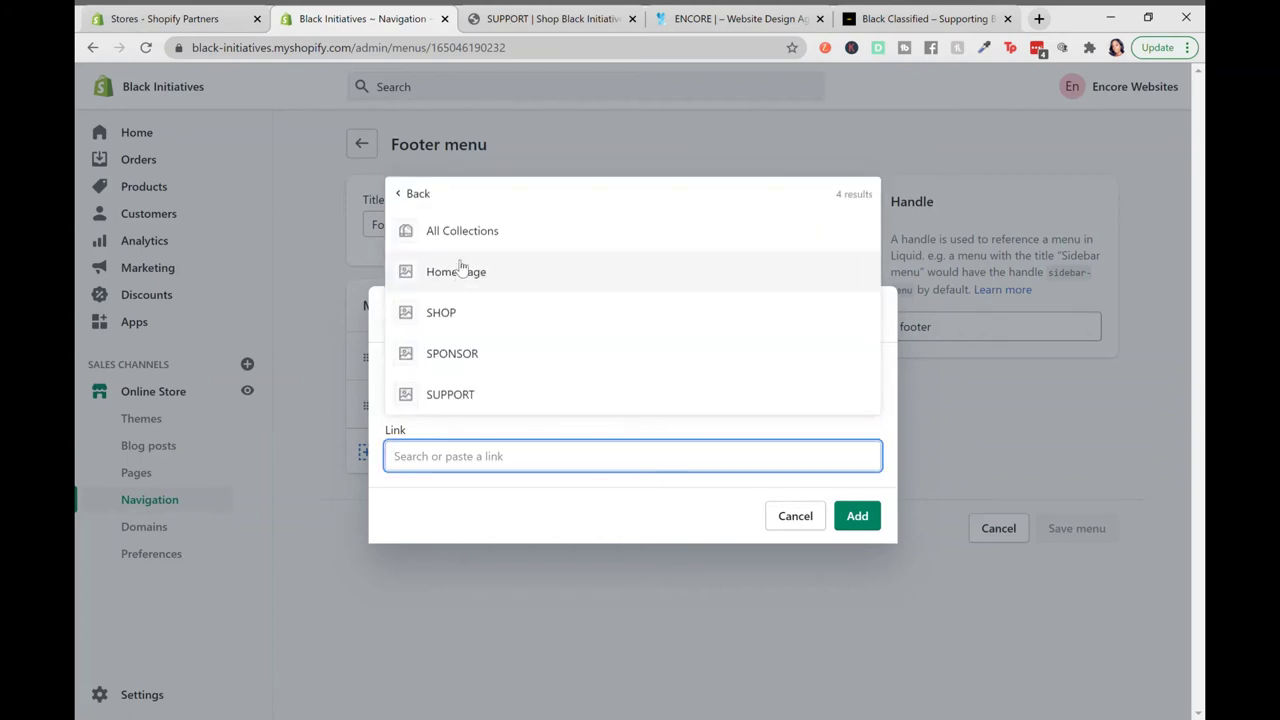
{"action": "left_click", "coordinate": [452, 230]}
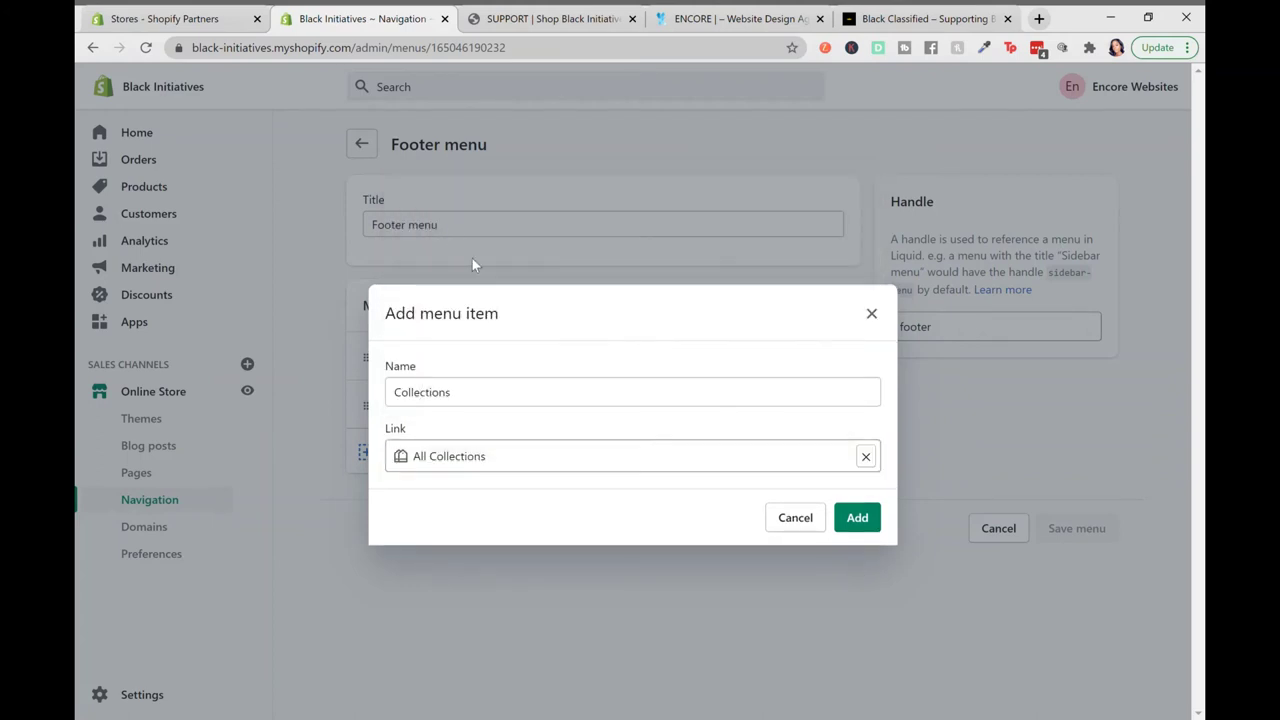
{"action": "left_click", "coordinate": [856, 520]}
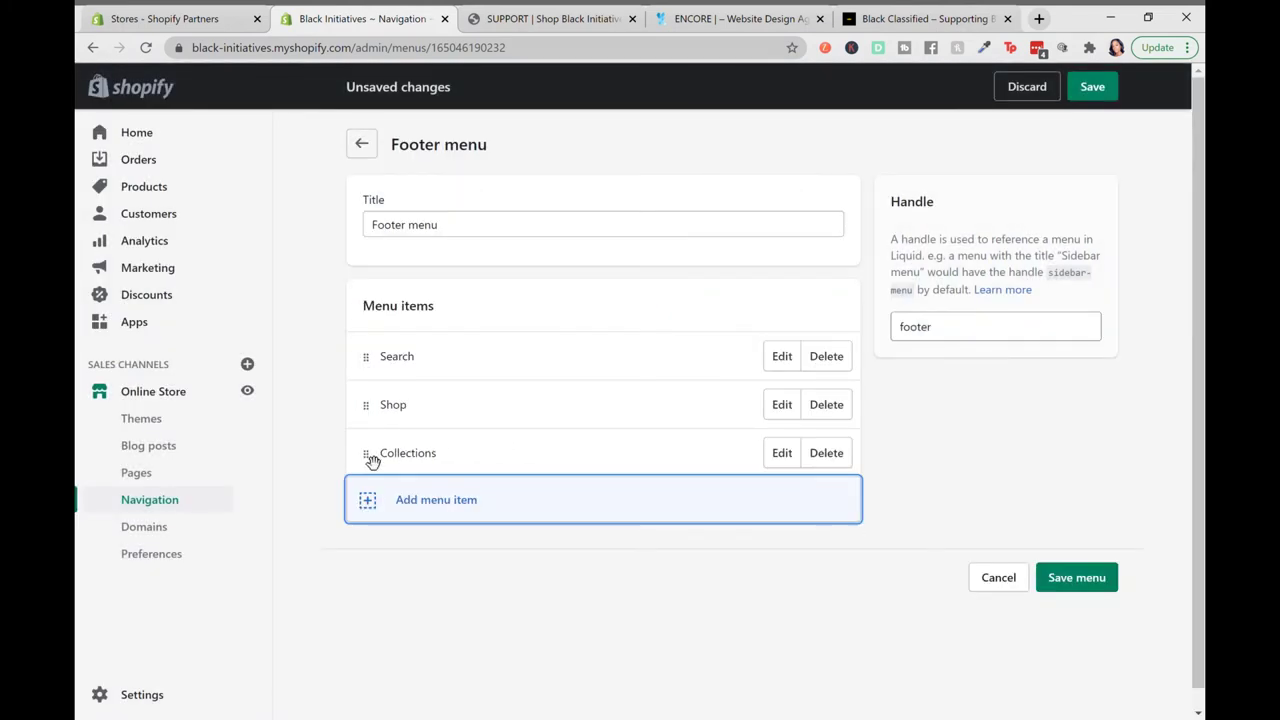
Step: Drag the Footer menu rows into the order Collections, Search, Shop and save
{"action": "left_click_drag", "start_coordinate": [372, 459], "coordinate": [366, 334]}
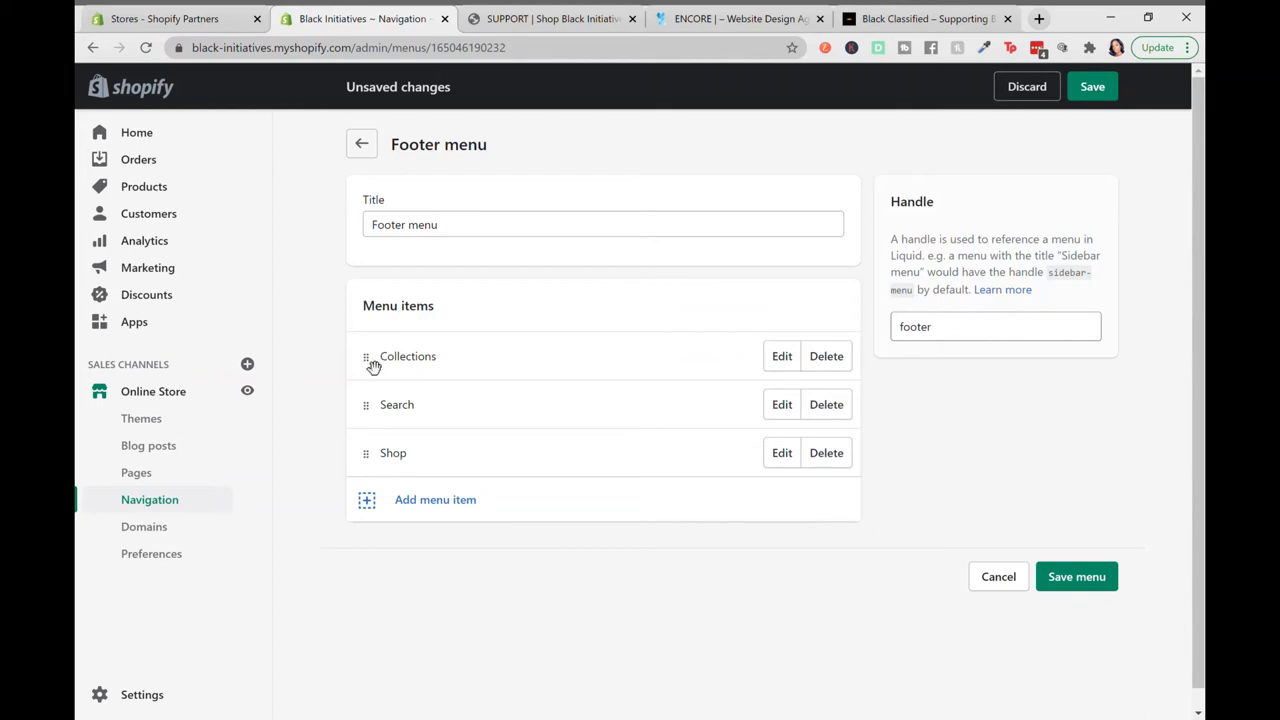
{"action": "mouse_move", "coordinate": [372, 367]}
{"action": "left_mouse_down"}
{"action": "mouse_move", "coordinate": [368, 498]}
{"action": "mouse_move", "coordinate": [369, 387]}
{"action": "left_mouse_up"}
{"action": "left_click_drag", "start_coordinate": [374, 460], "coordinate": [377, 374]}
{"action": "left_click_drag", "start_coordinate": [376, 466], "coordinate": [378, 335]}
{"action": "left_click", "coordinate": [1102, 577]}
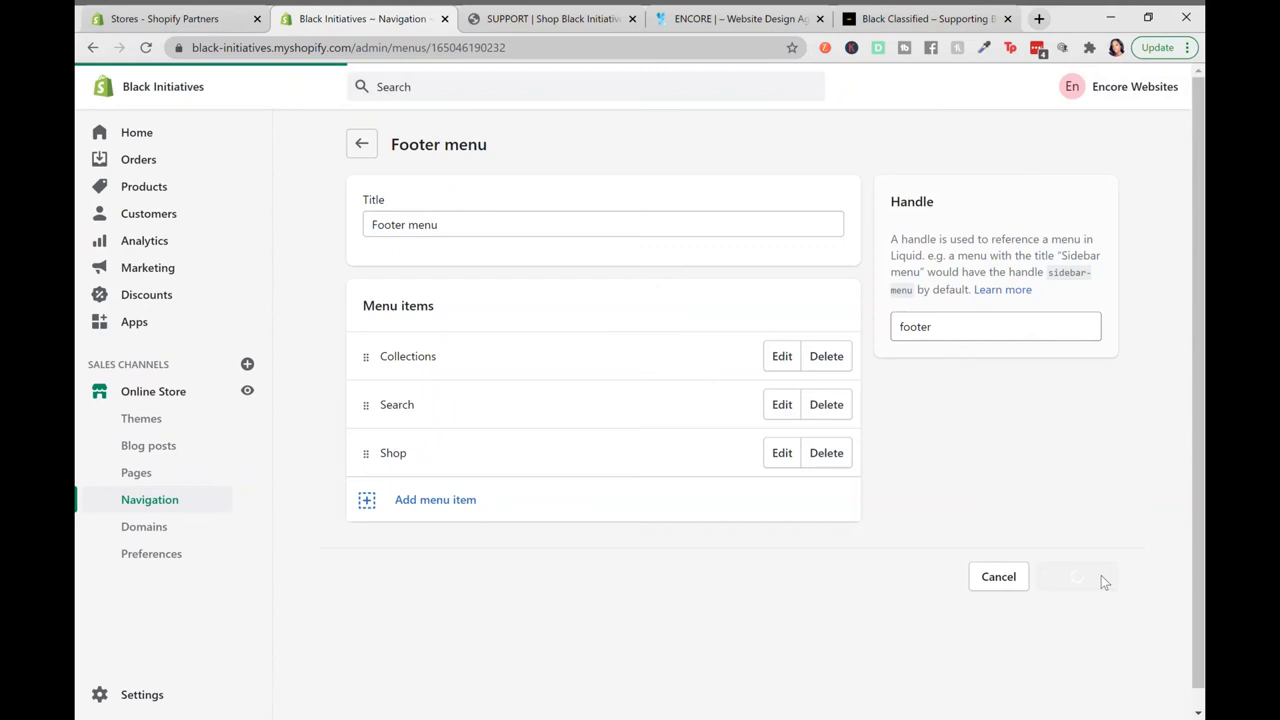
{"action": "left_click", "coordinate": [548, 19]}
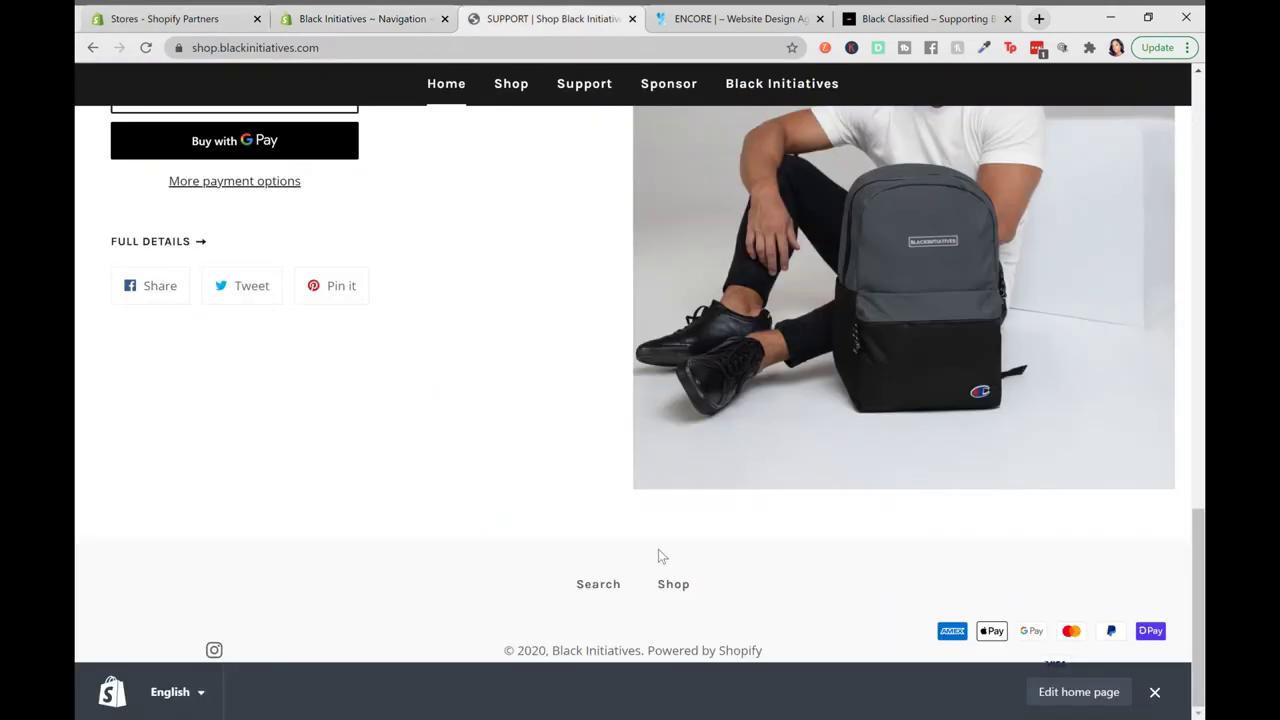
{"action": "left_click", "coordinate": [145, 47]}
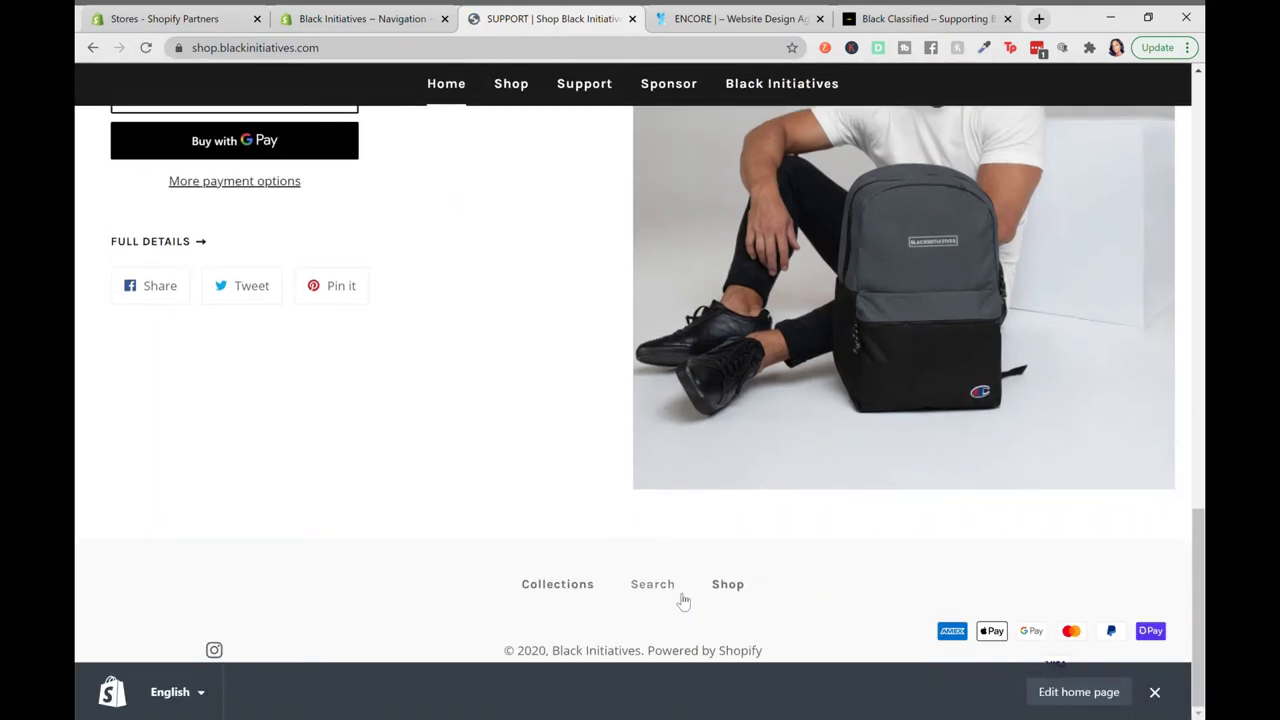
{"action": "left_click", "coordinate": [367, 17]}
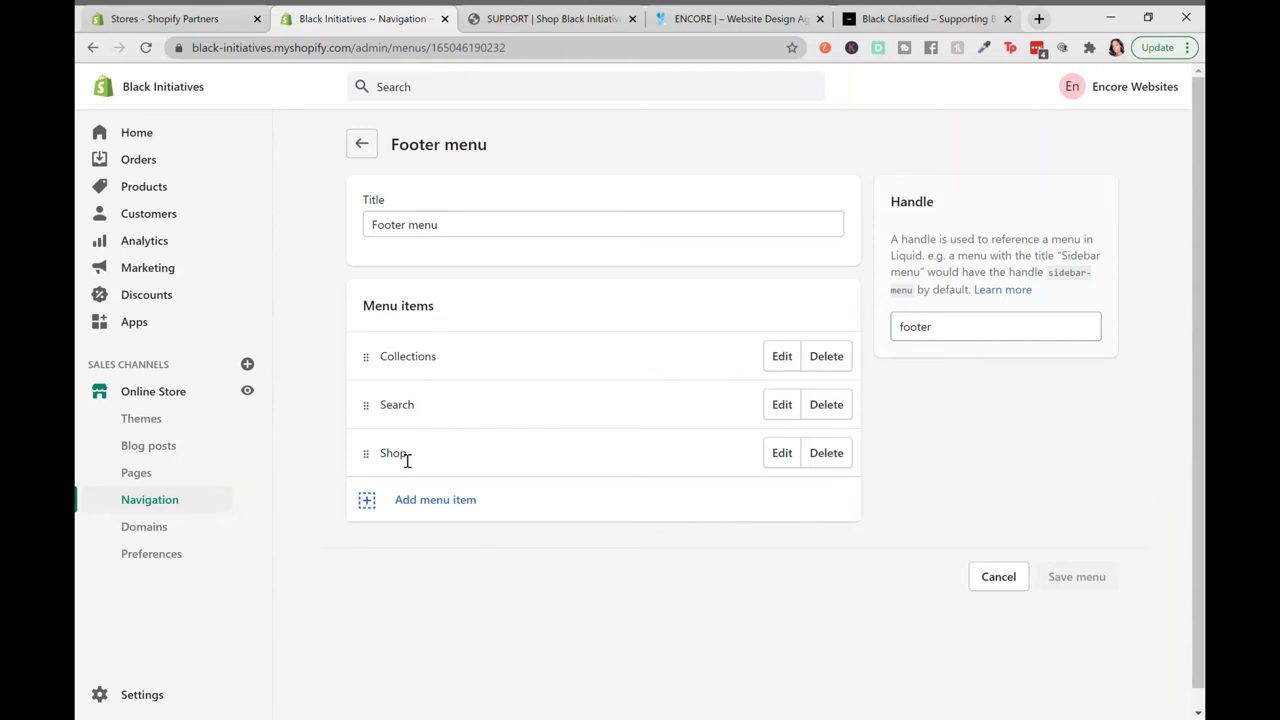
Step: Remove Collections, discard the change with Cancel, and return to the Navigation page
{"action": "left_click", "coordinate": [836, 364]}
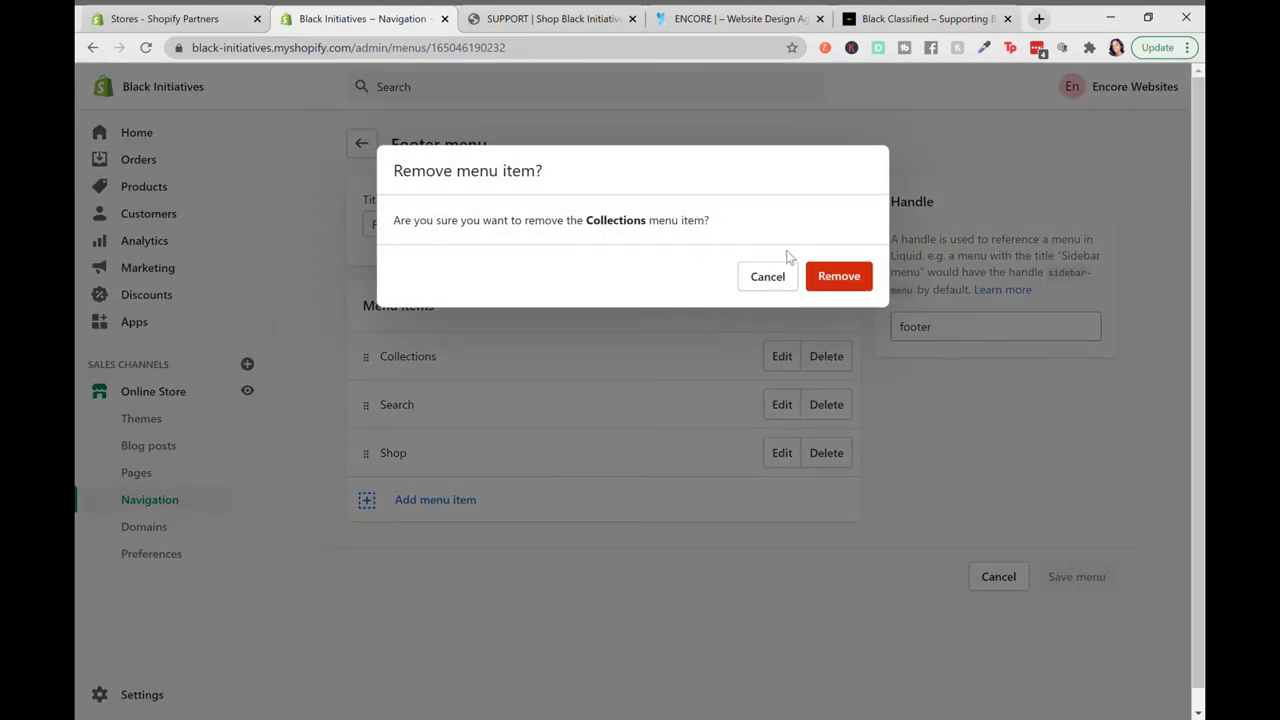
{"action": "left_click", "coordinate": [845, 280]}
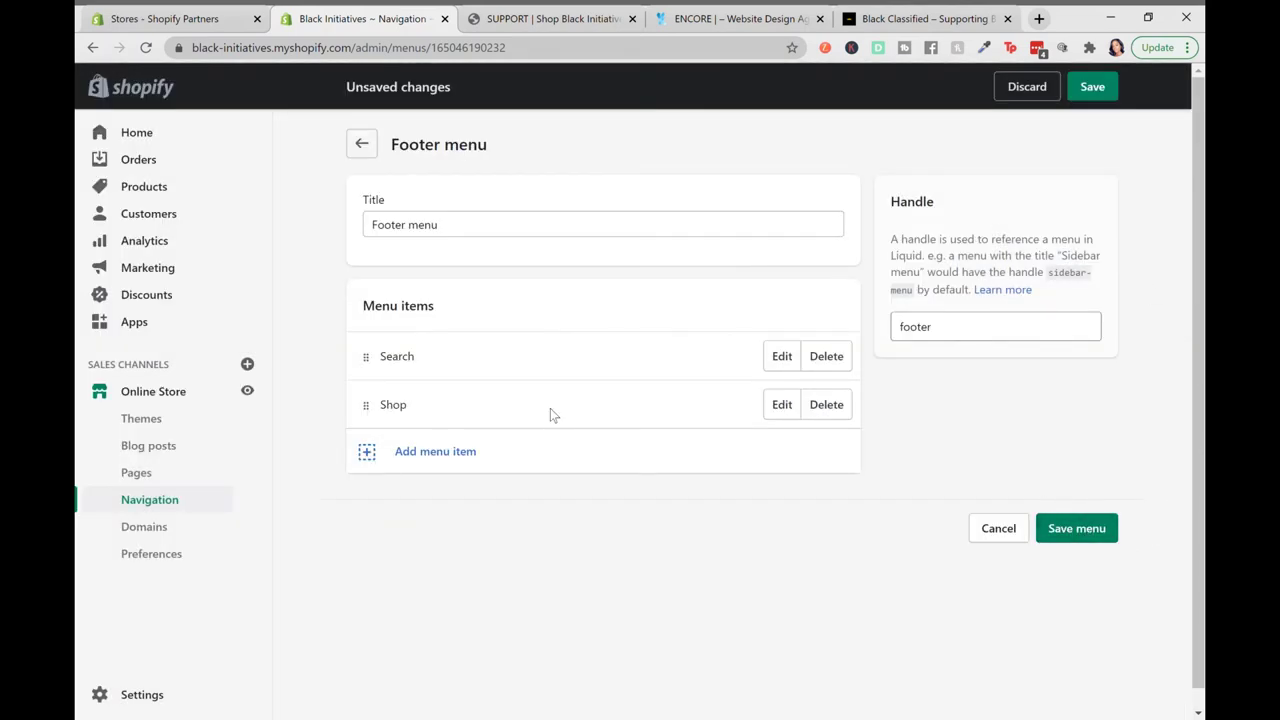
{"action": "left_click", "coordinate": [998, 530]}
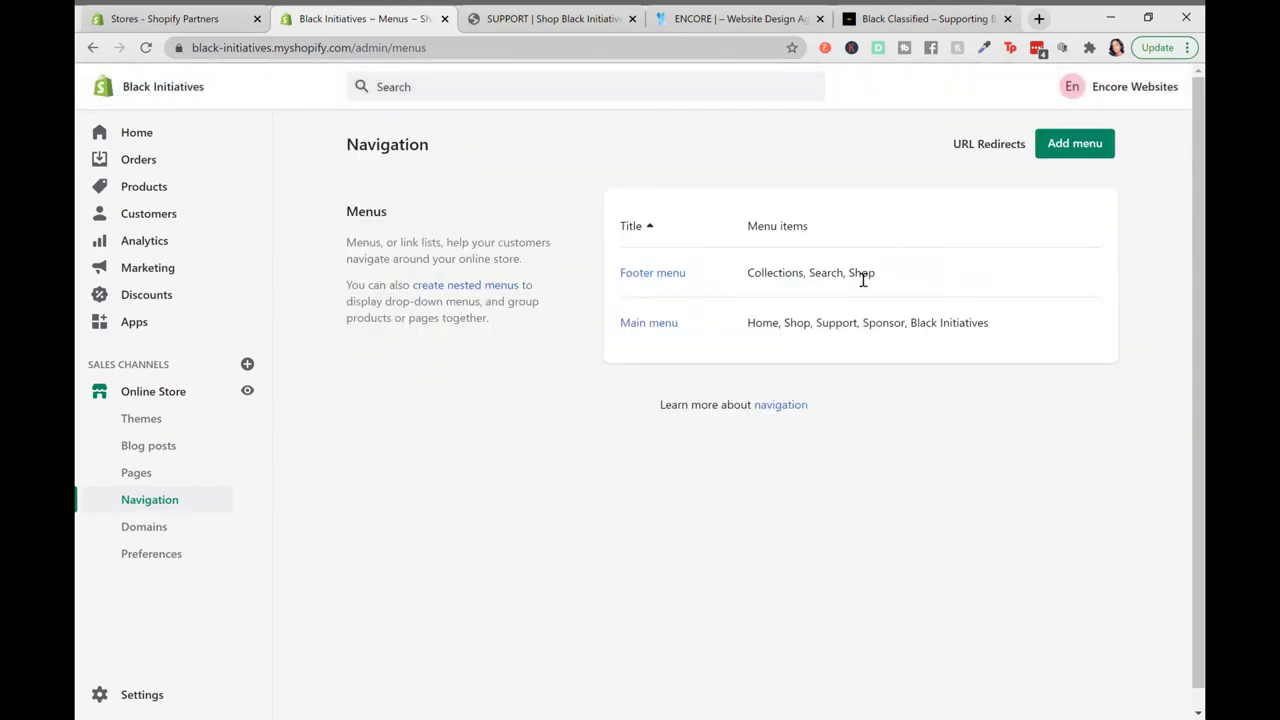
{"action": "left_click", "coordinate": [550, 18]}
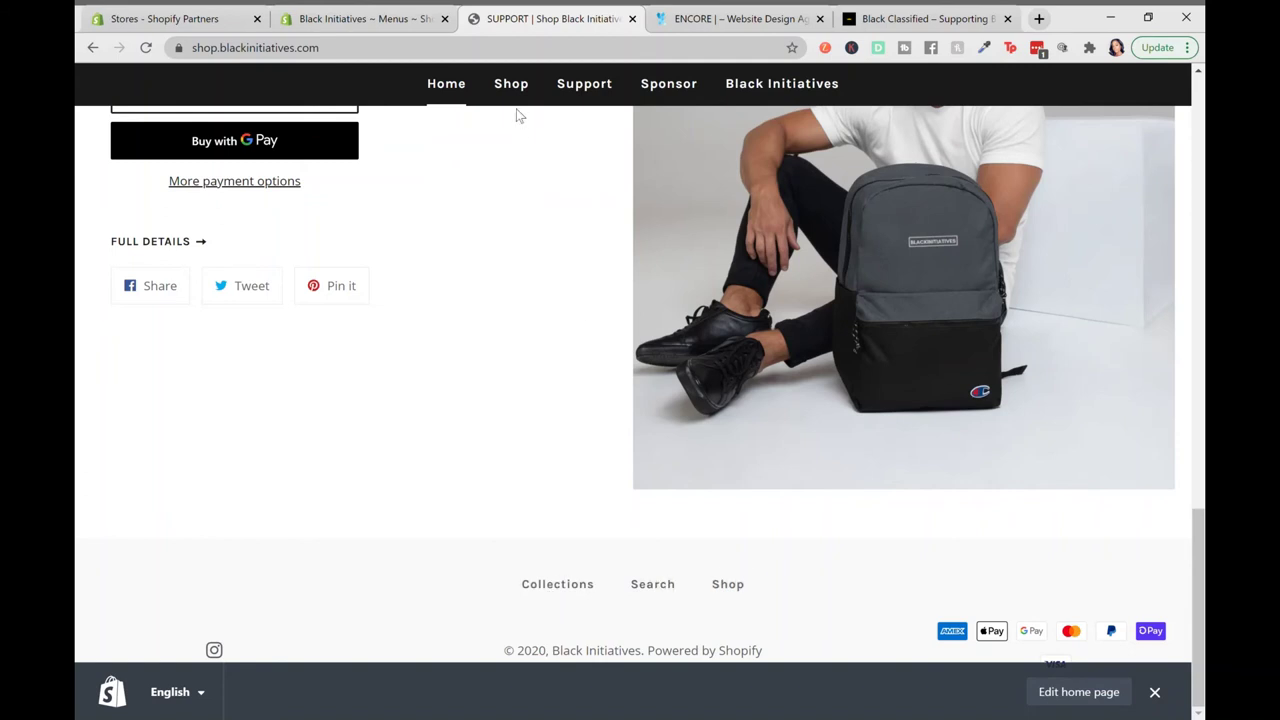
{"action": "left_click", "coordinate": [337, 15]}
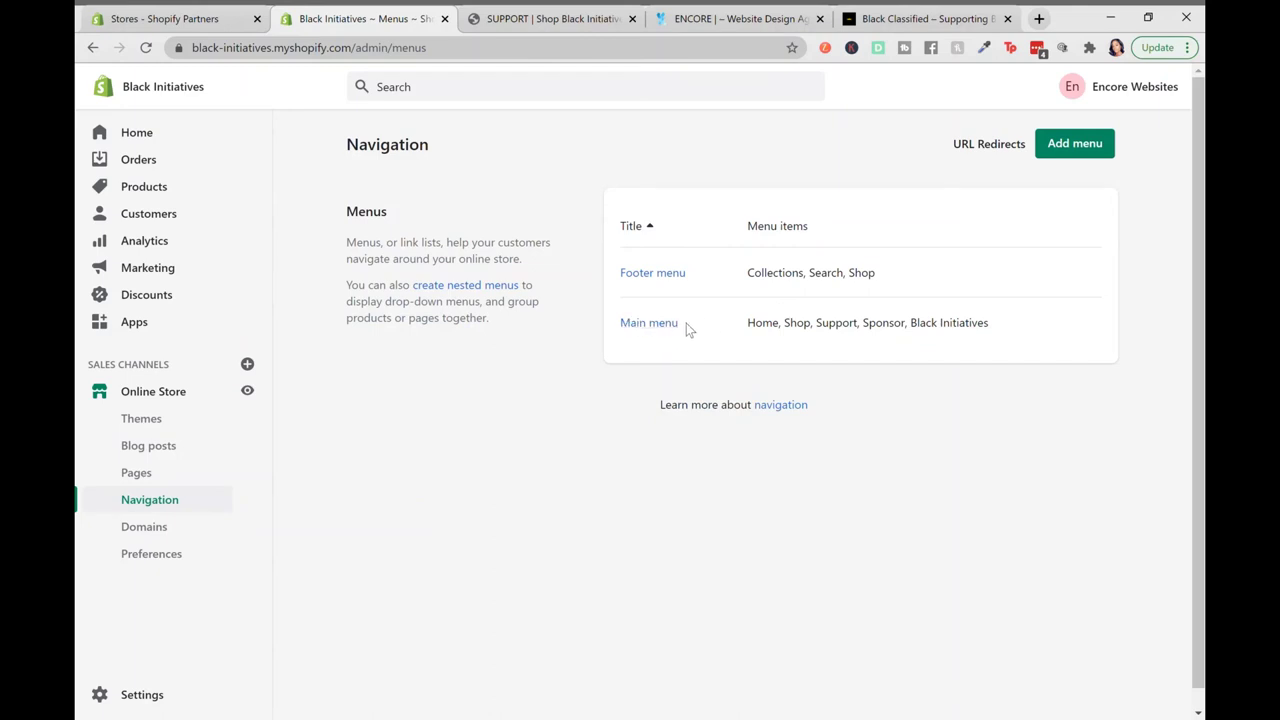
Step: Open the Main menu to view its Home, Shop, Support, Sponsor and Black Initiatives items
{"action": "left_click", "coordinate": [650, 324]}
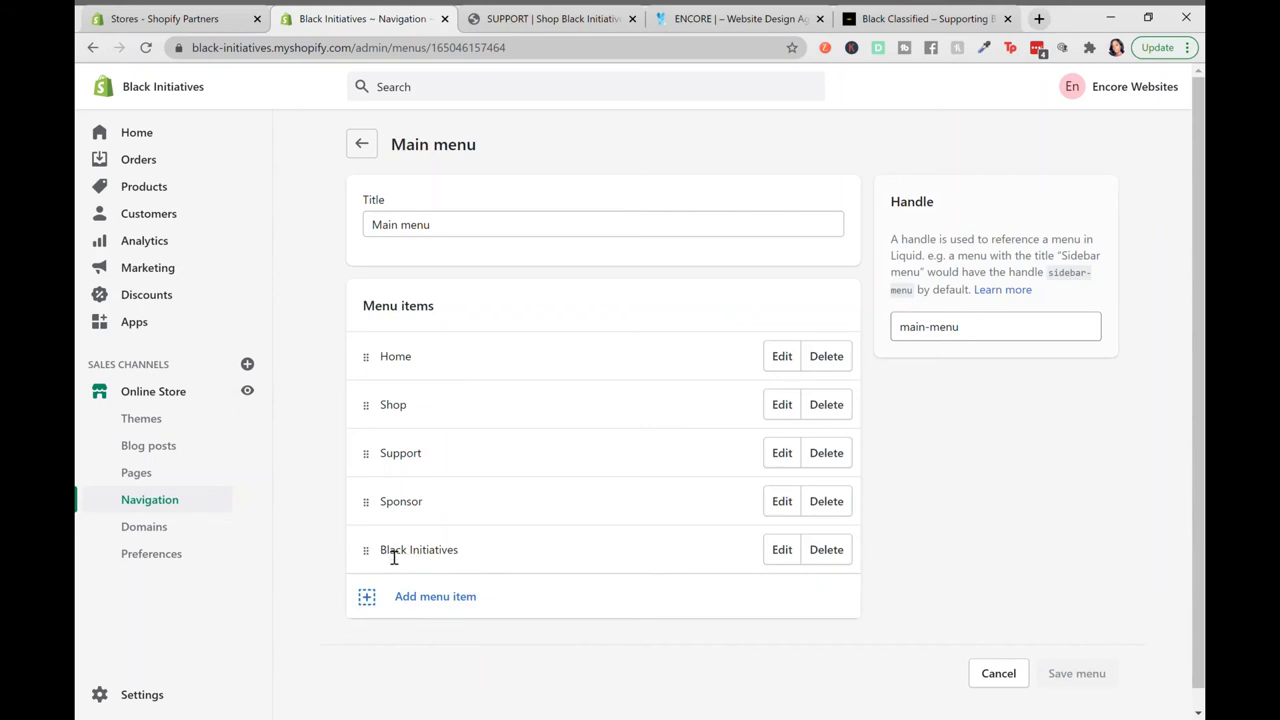
Step: Open the Black Initiatives item's settings and confirm its storefront link reaches blackinitiatives.com
{"action": "left_click", "coordinate": [784, 553]}
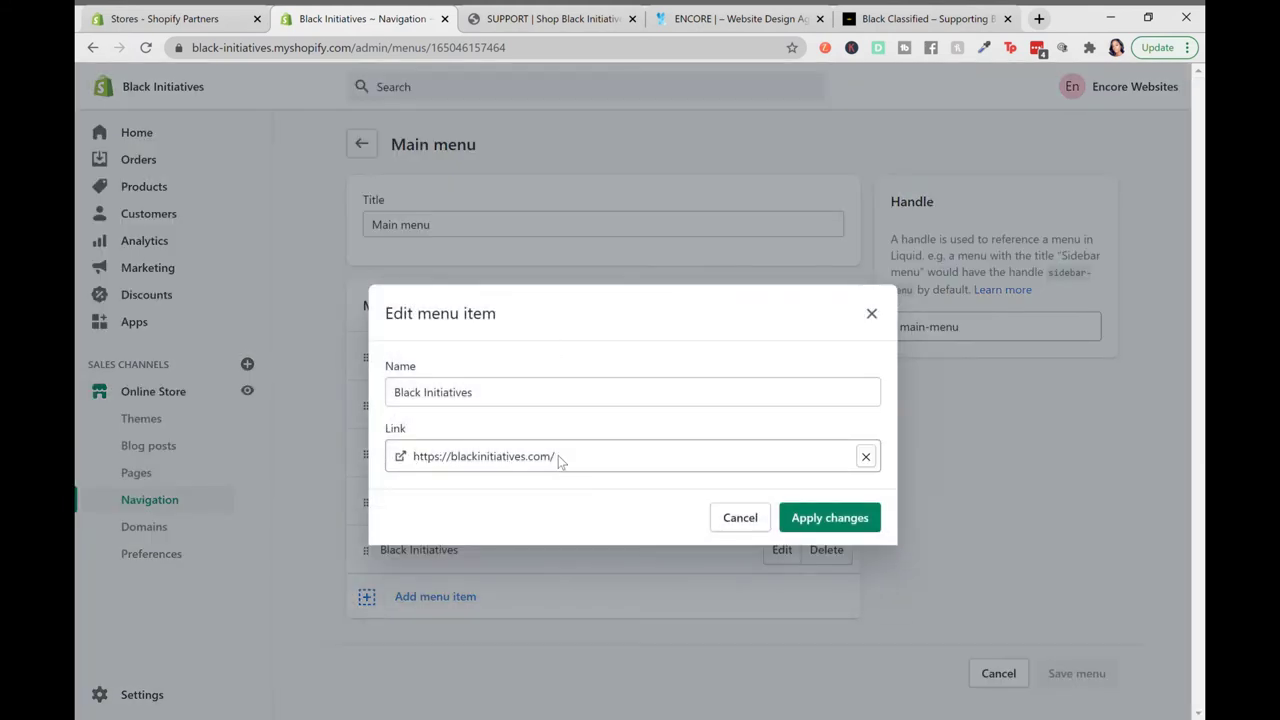
{"action": "left_click", "coordinate": [531, 17]}
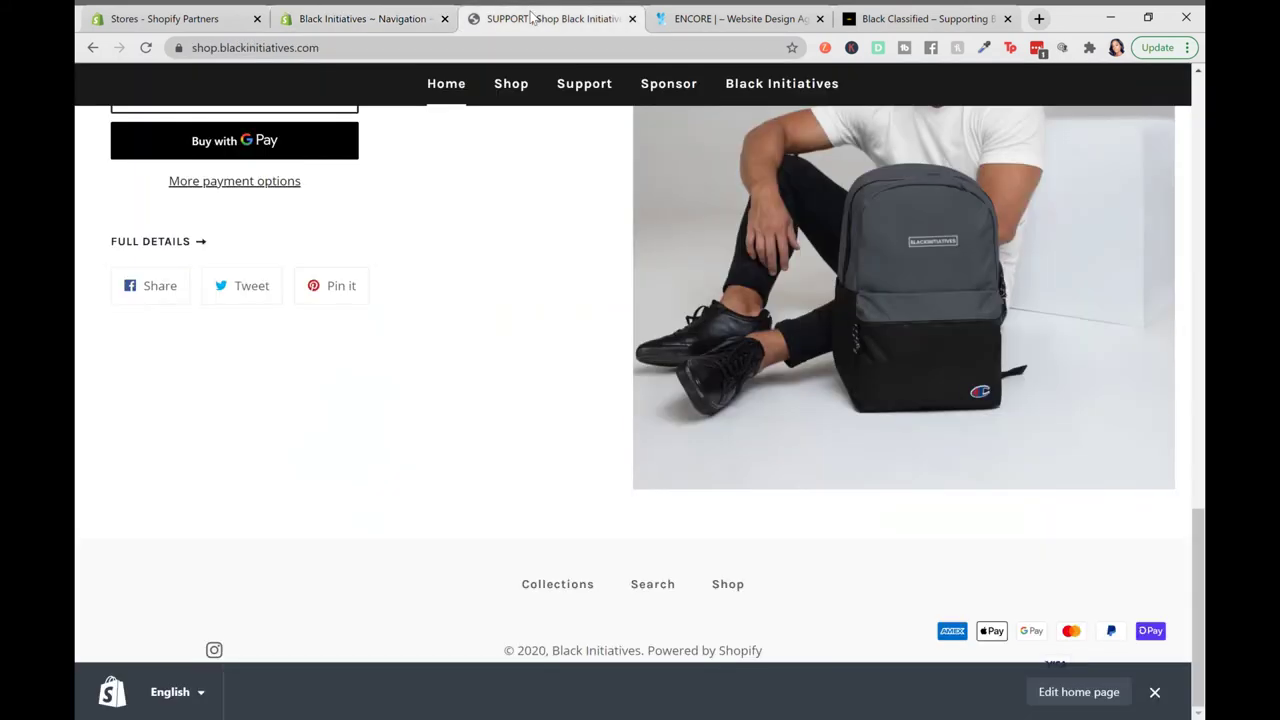
{"action": "left_click", "coordinate": [789, 86]}
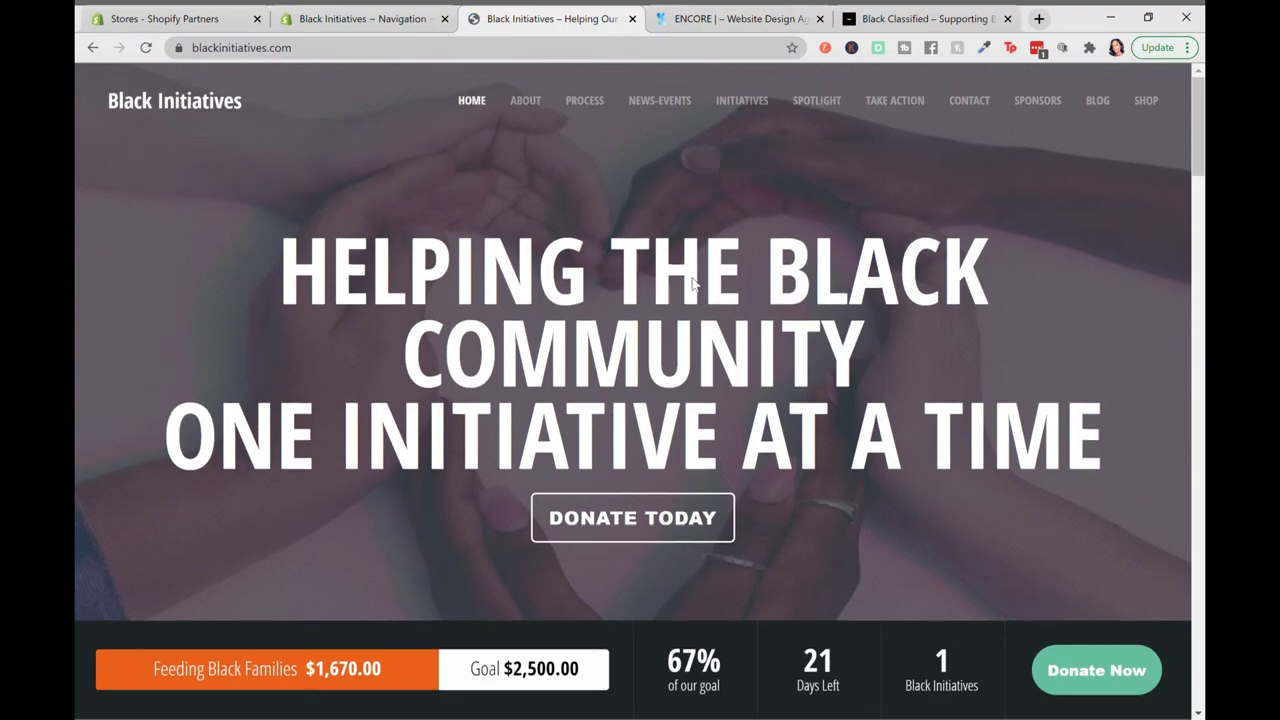
{"action": "scroll", "coordinate": [810, 546], "scroll_direction": "down", "scroll_amount": 8}
{"action": "scroll", "coordinate": [812, 546], "scroll_direction": "down", "scroll_amount": 5}
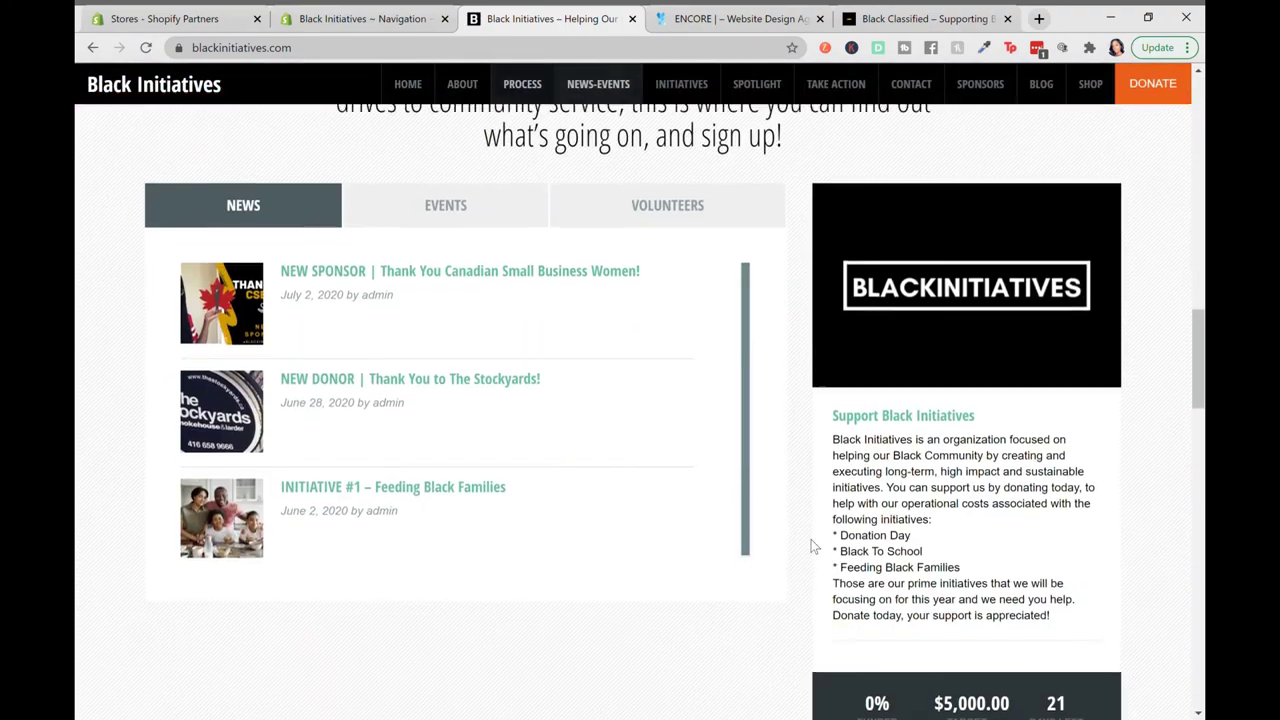
{"action": "scroll", "coordinate": [812, 546], "scroll_direction": "up", "scroll_amount": 10}
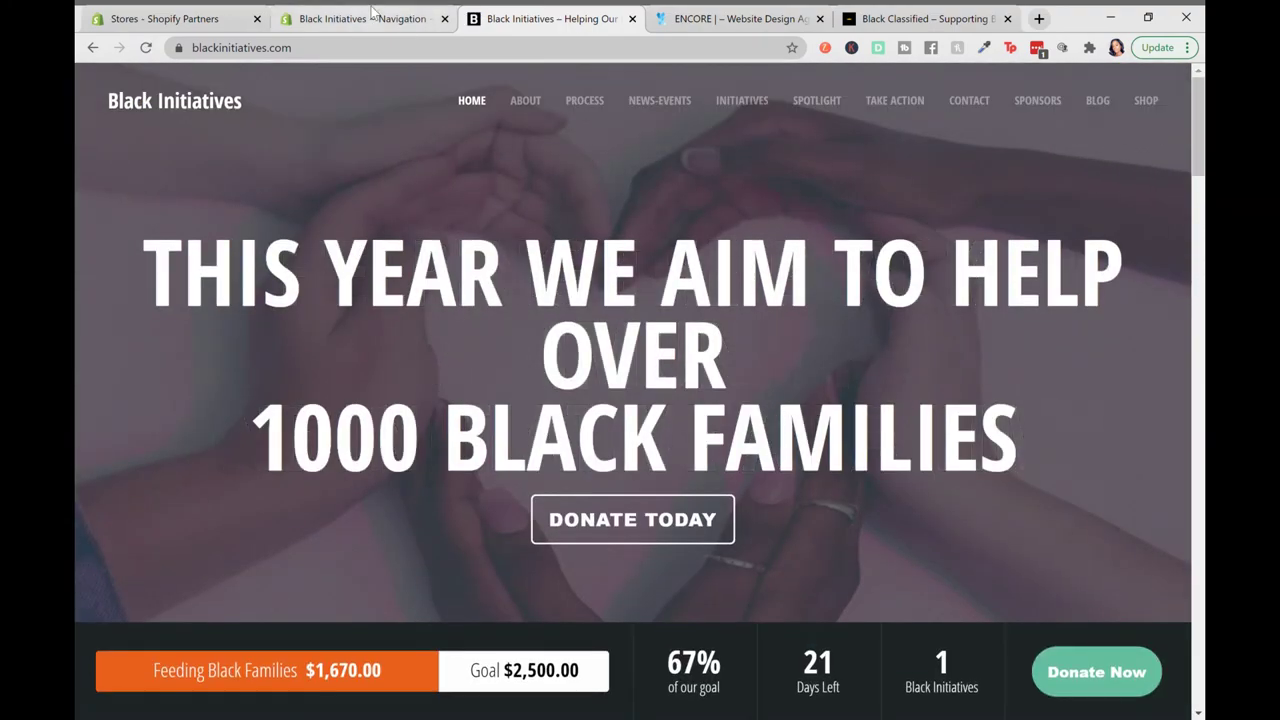
{"action": "left_click", "coordinate": [378, 18]}
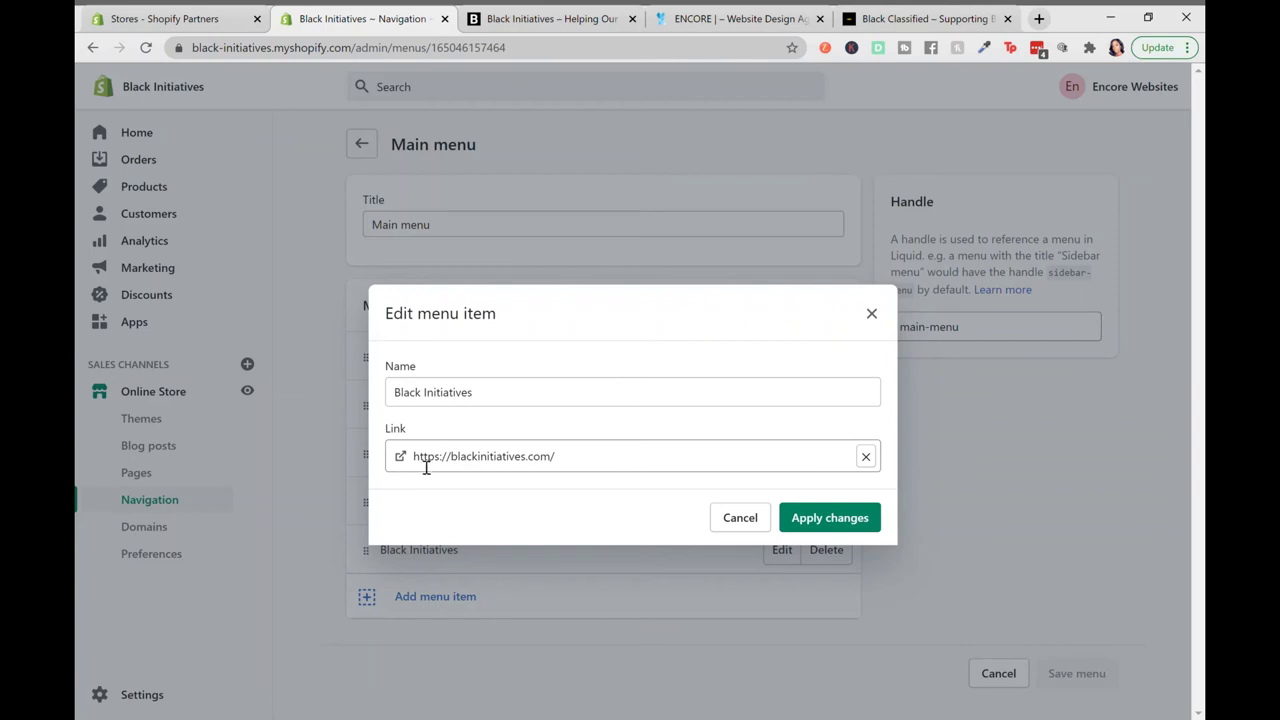
Step: Clear the Black Initiatives link, browse the Products link options, then go back to link types
{"action": "left_click", "coordinate": [866, 457]}
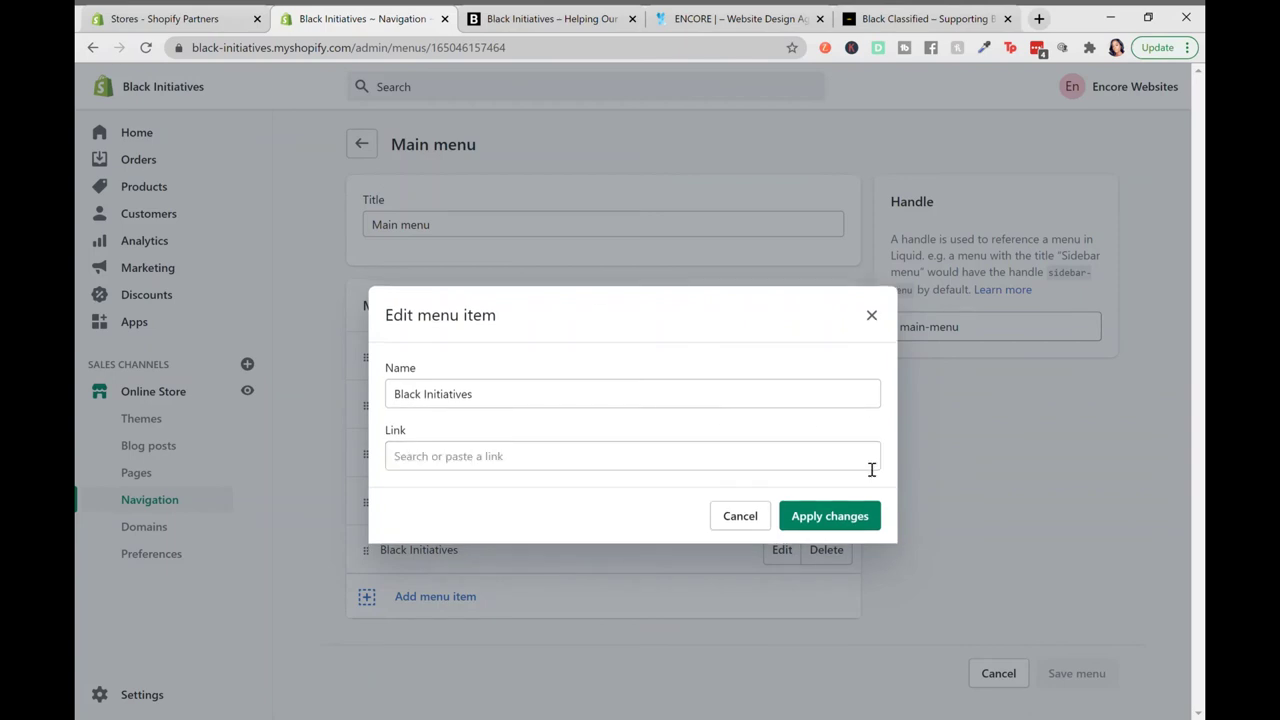
{"action": "left_click", "coordinate": [871, 469]}
{"action": "scroll", "coordinate": [573, 275], "scroll_direction": "down", "scroll_amount": 1}
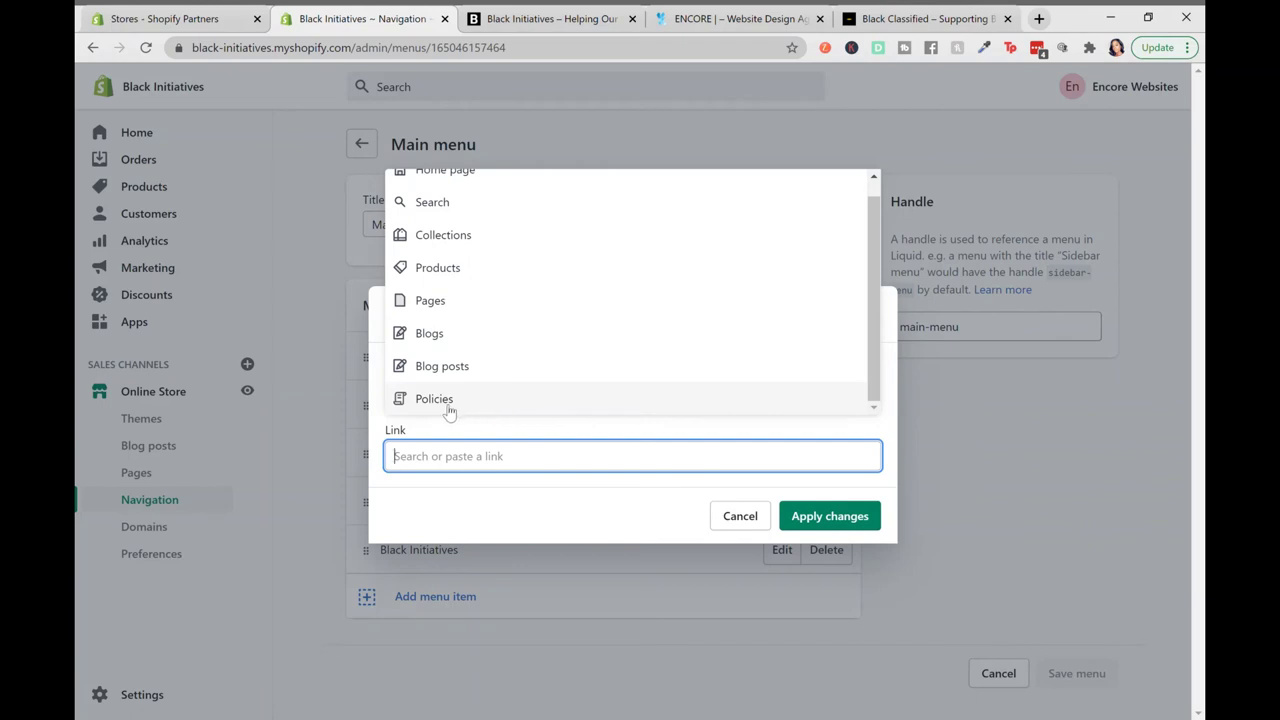
{"action": "scroll", "coordinate": [472, 300], "scroll_direction": "up", "scroll_amount": 1}
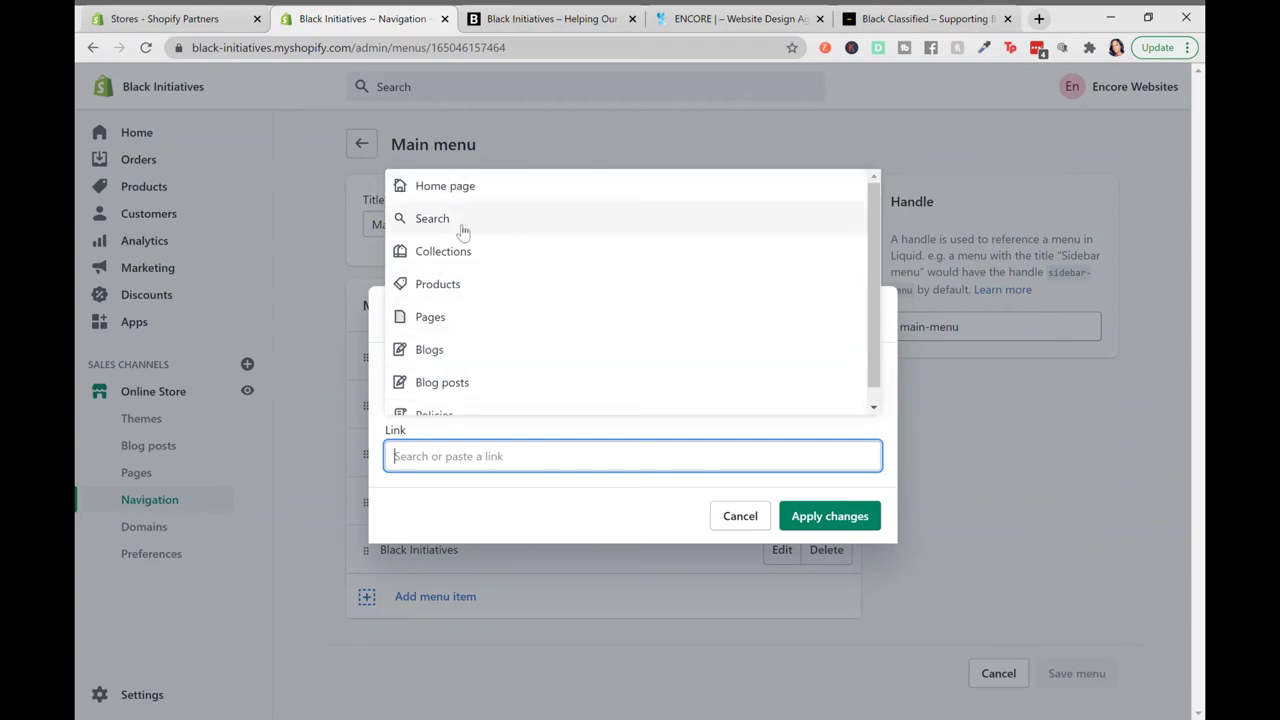
{"action": "left_click", "coordinate": [459, 285]}
{"action": "scroll", "coordinate": [557, 314], "scroll_direction": "down", "scroll_amount": 5}
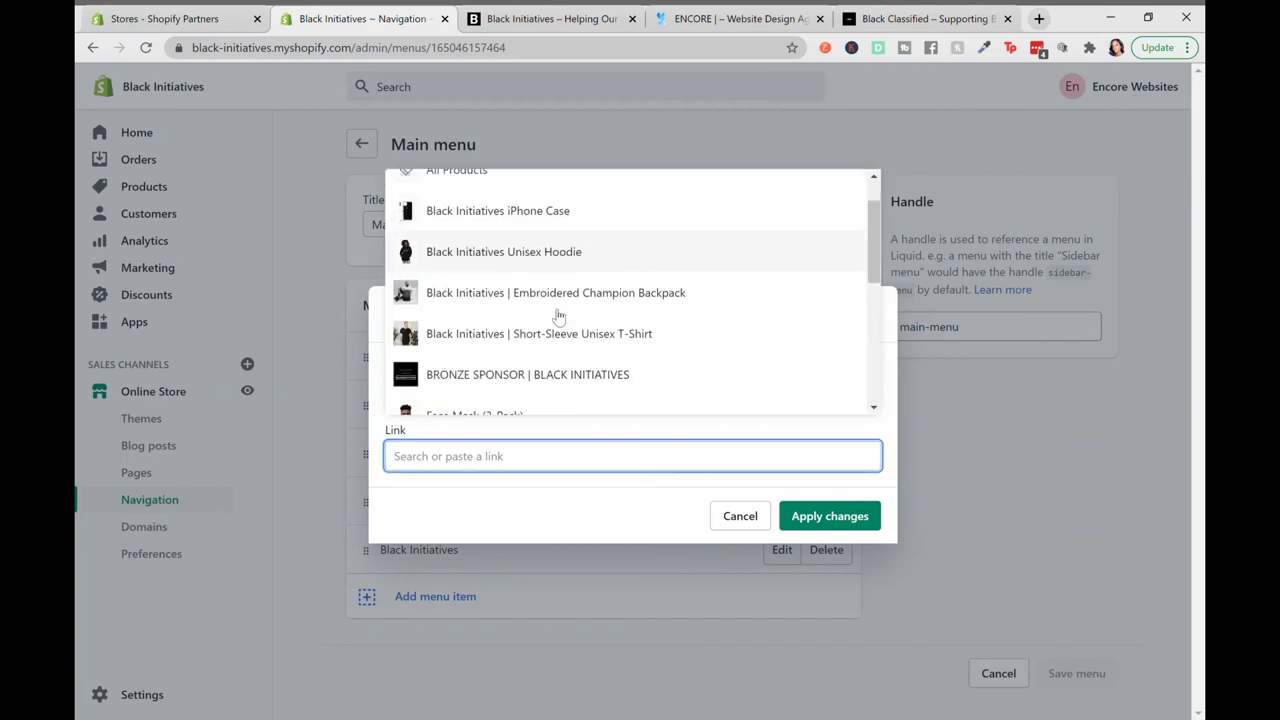
{"action": "scroll", "coordinate": [557, 314], "scroll_direction": "up", "scroll_amount": 5}
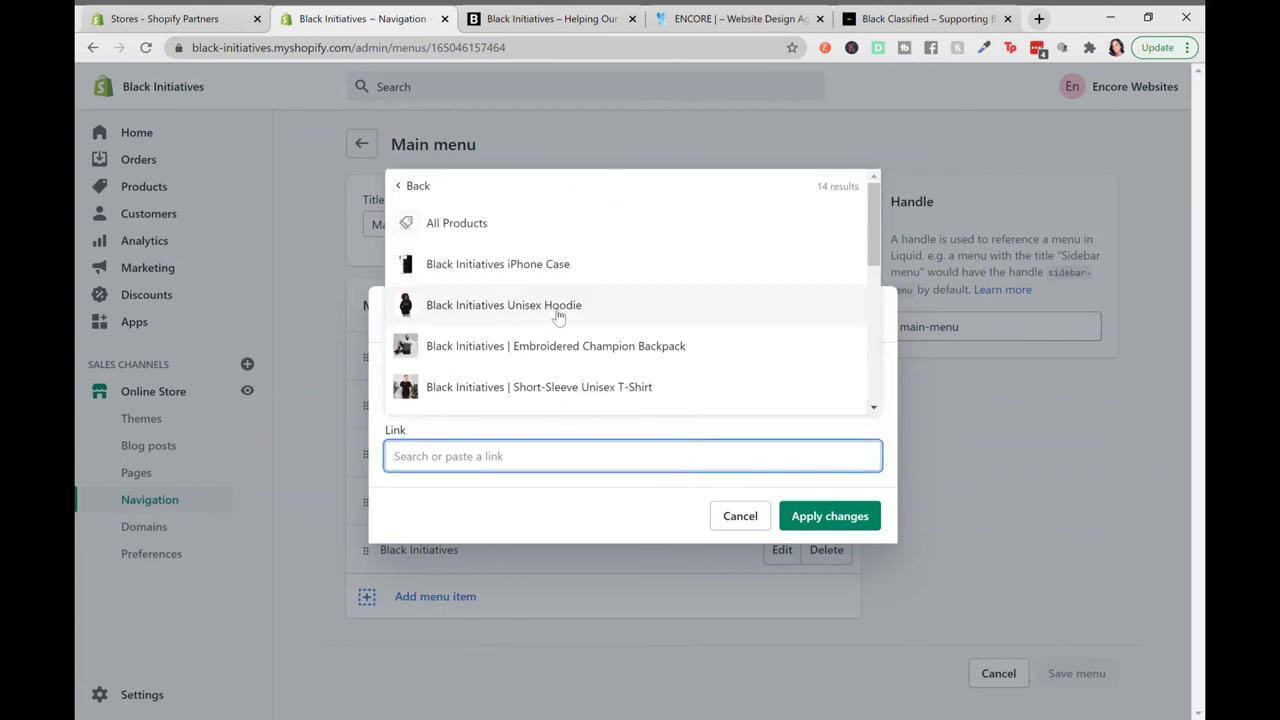
{"action": "left_click", "coordinate": [420, 188]}
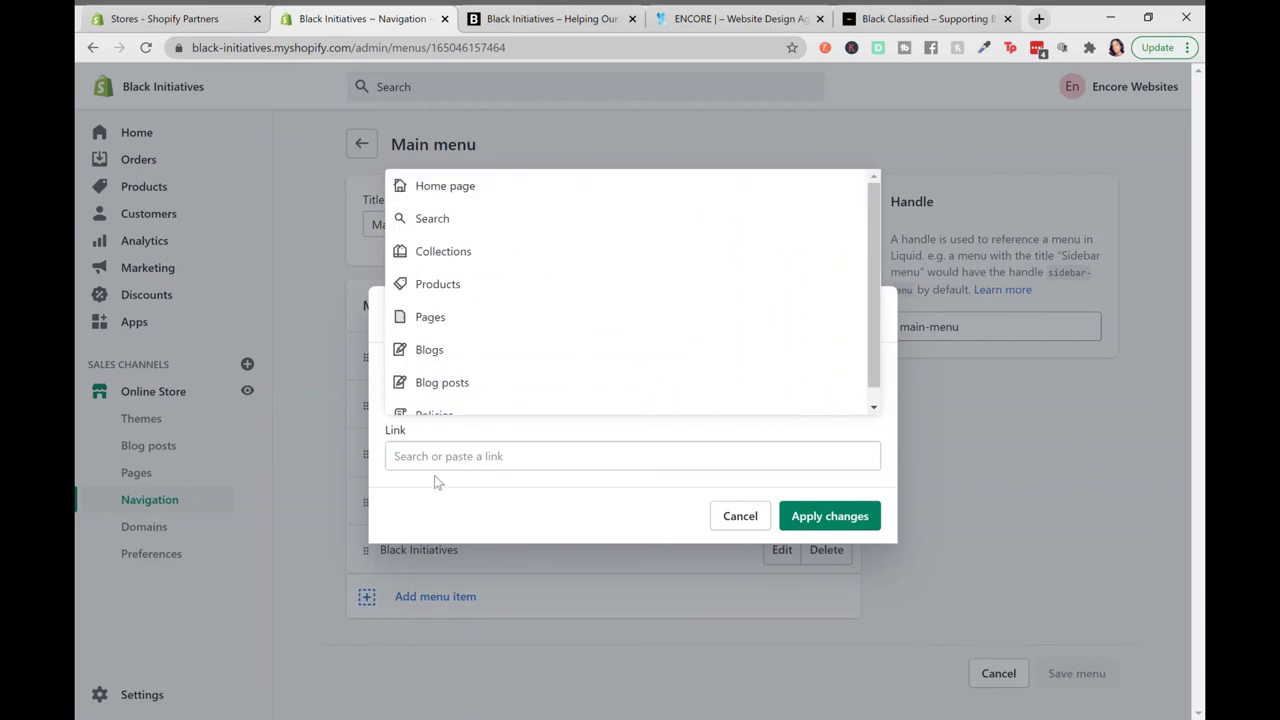
{"action": "left_click", "coordinate": [510, 16]}
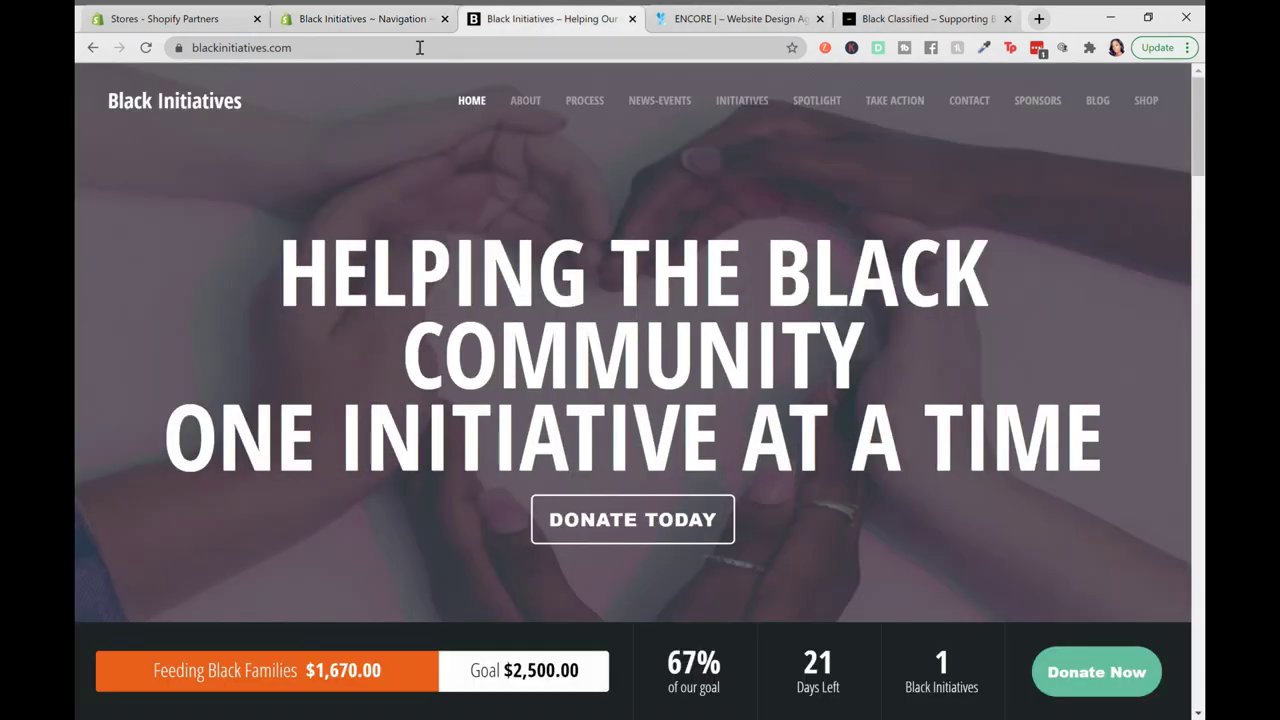
{"action": "left_click", "coordinate": [307, 51]}
{"action": "key", "text": "ctrl+c"}
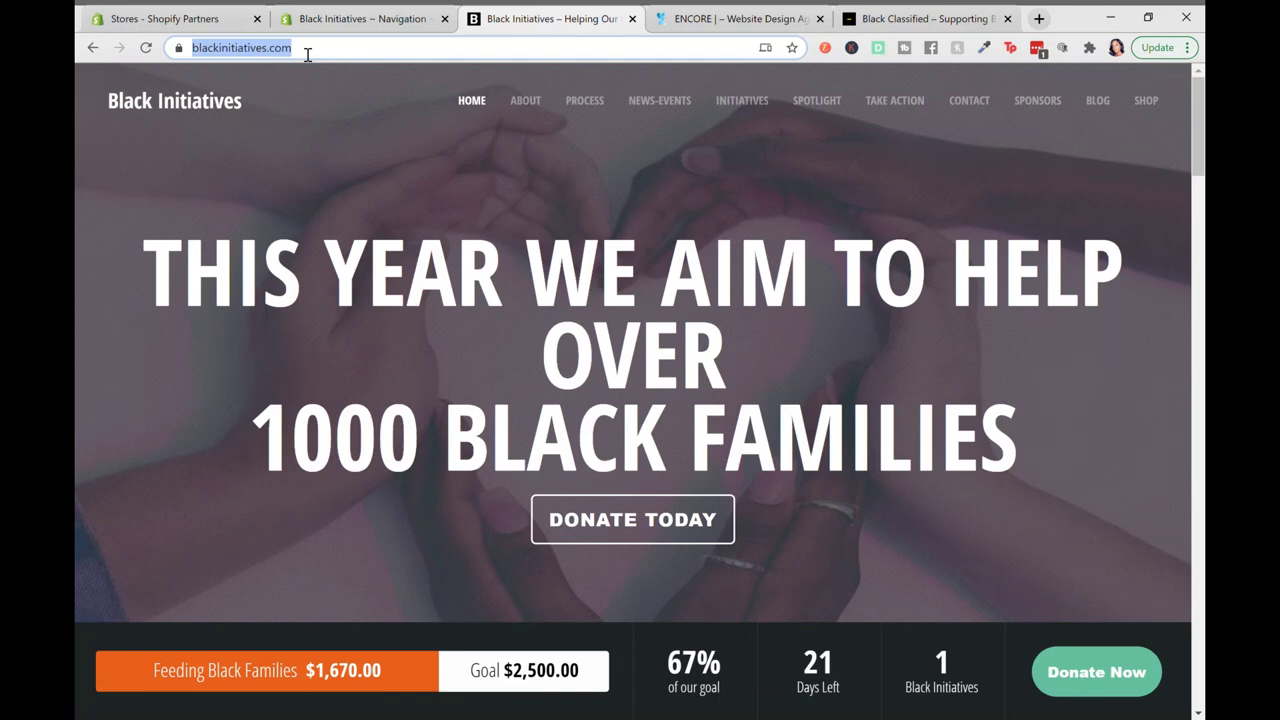
{"action": "left_click", "coordinate": [376, 16]}
{"action": "left_click", "coordinate": [558, 460]}
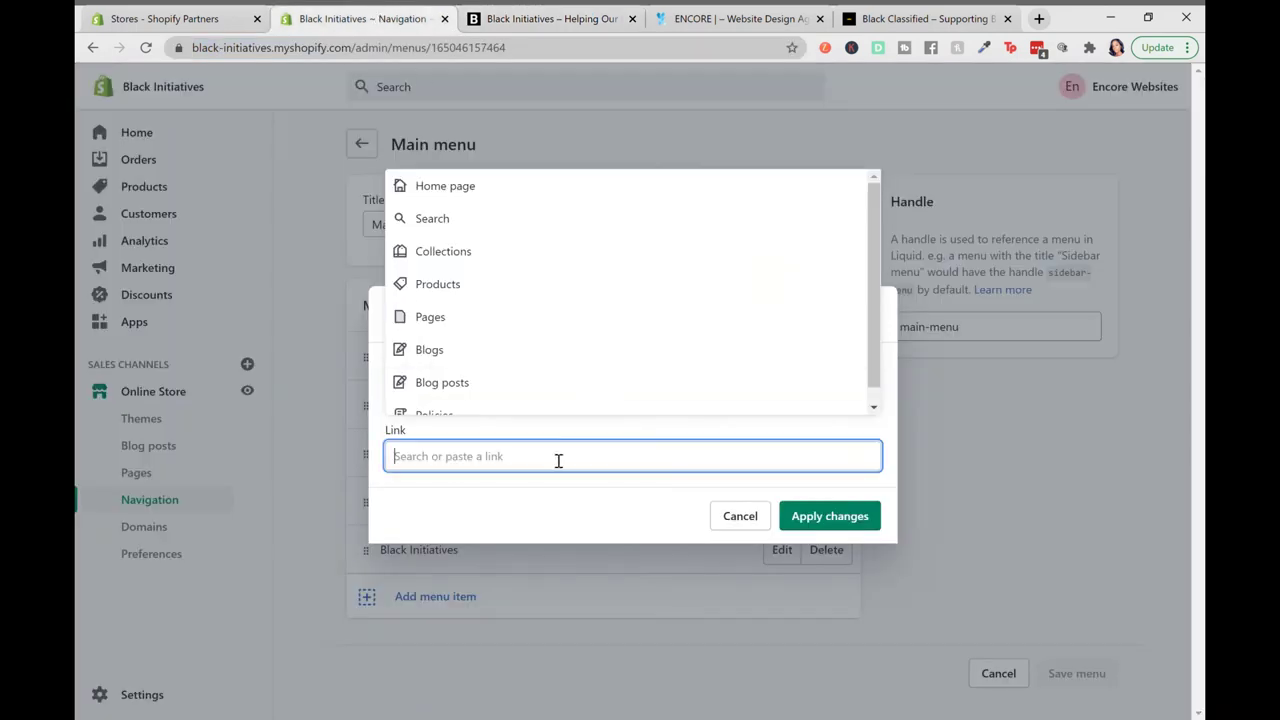
{"action": "key", "text": "ctrl+v"}
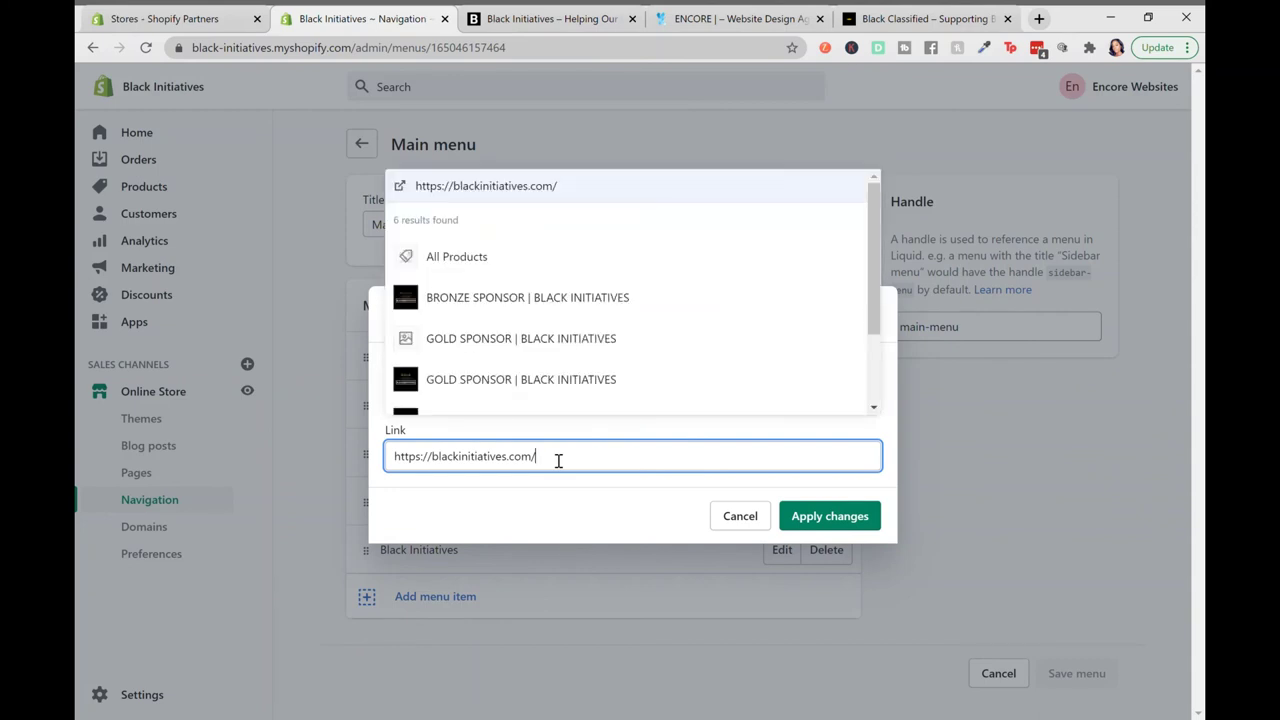
{"action": "left_click", "coordinate": [462, 187]}
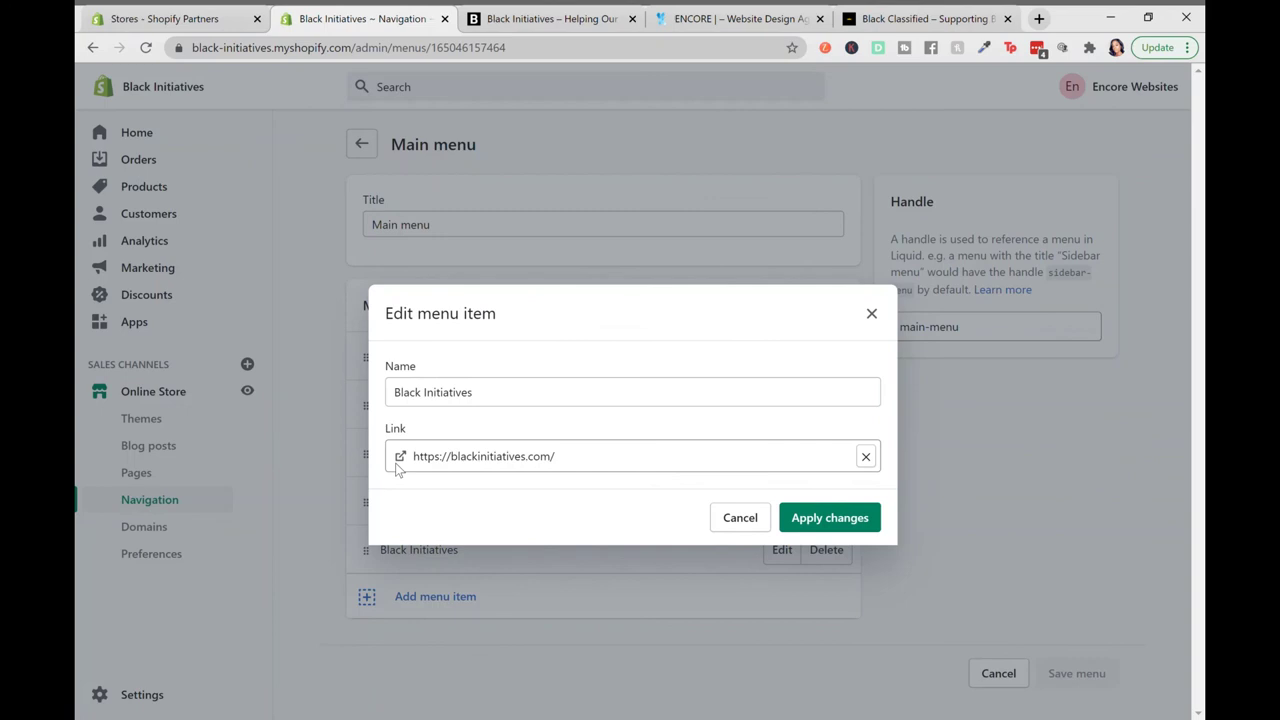
{"action": "left_click", "coordinate": [830, 518]}
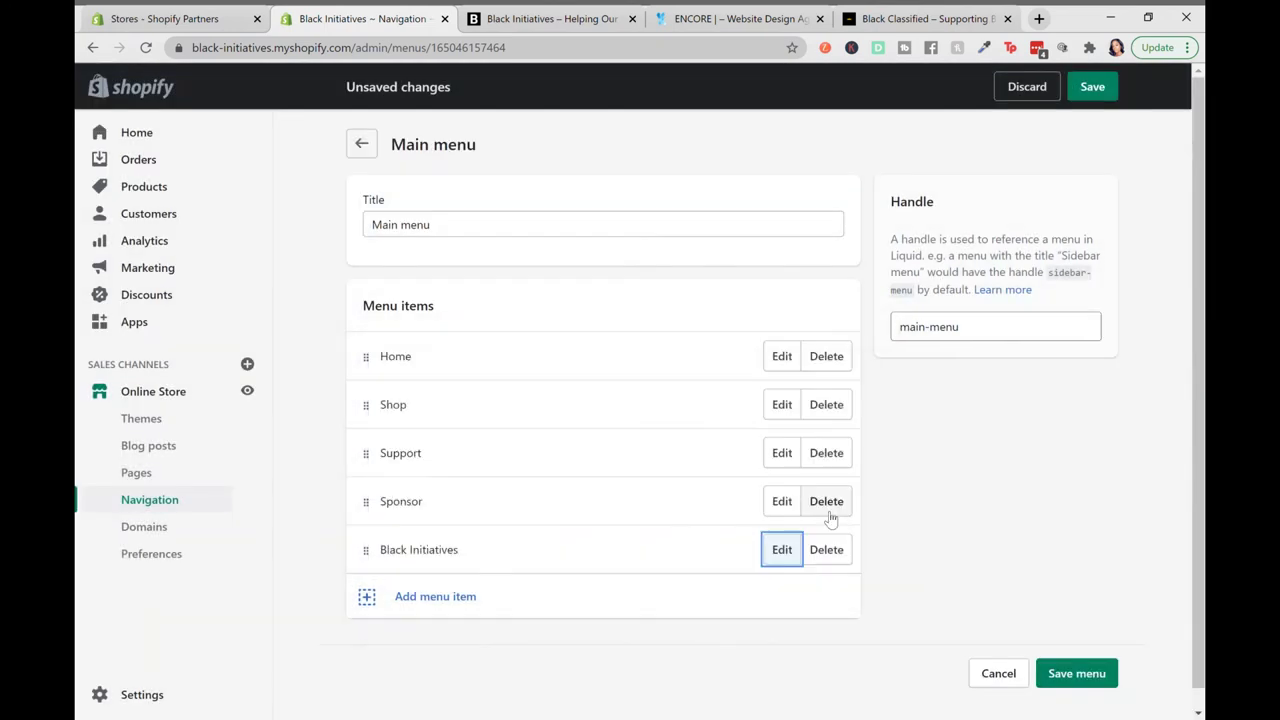
Step: Save the Main menu and verify the storefront's Black Initiatives link opens blackinitiatives.com
{"action": "left_click", "coordinate": [1090, 683]}
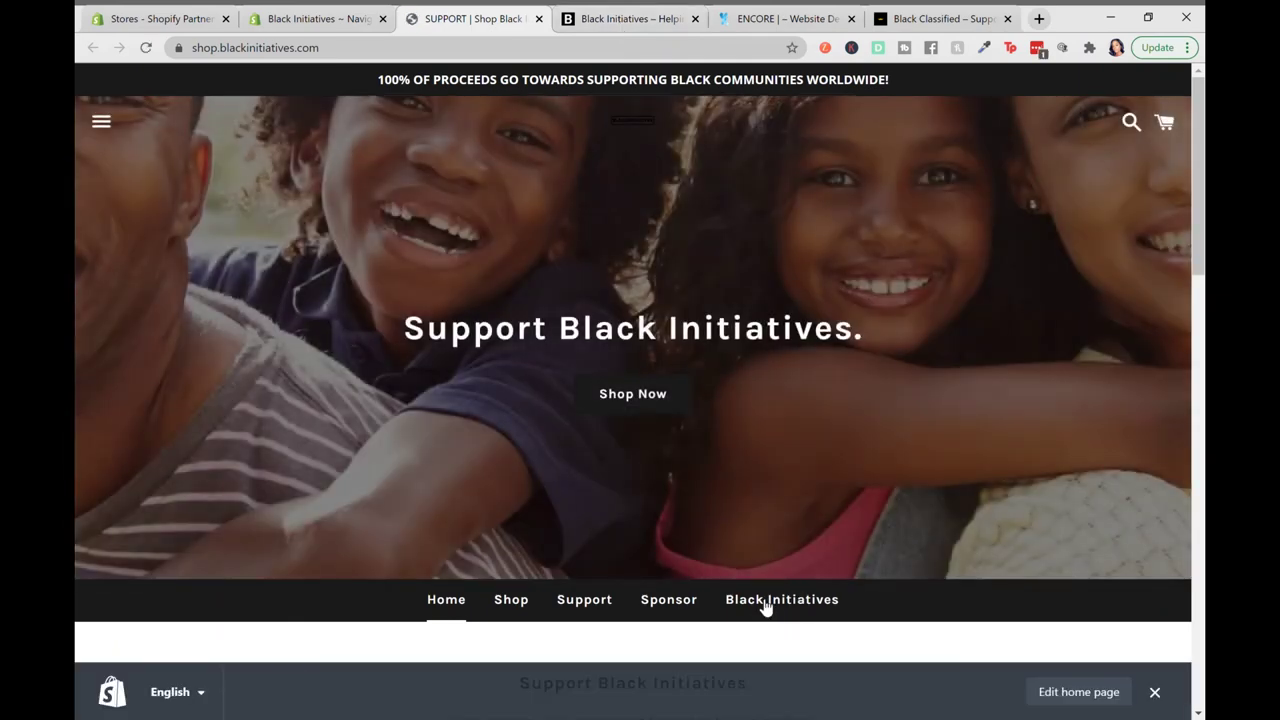
{"action": "left_click", "coordinate": [765, 607]}
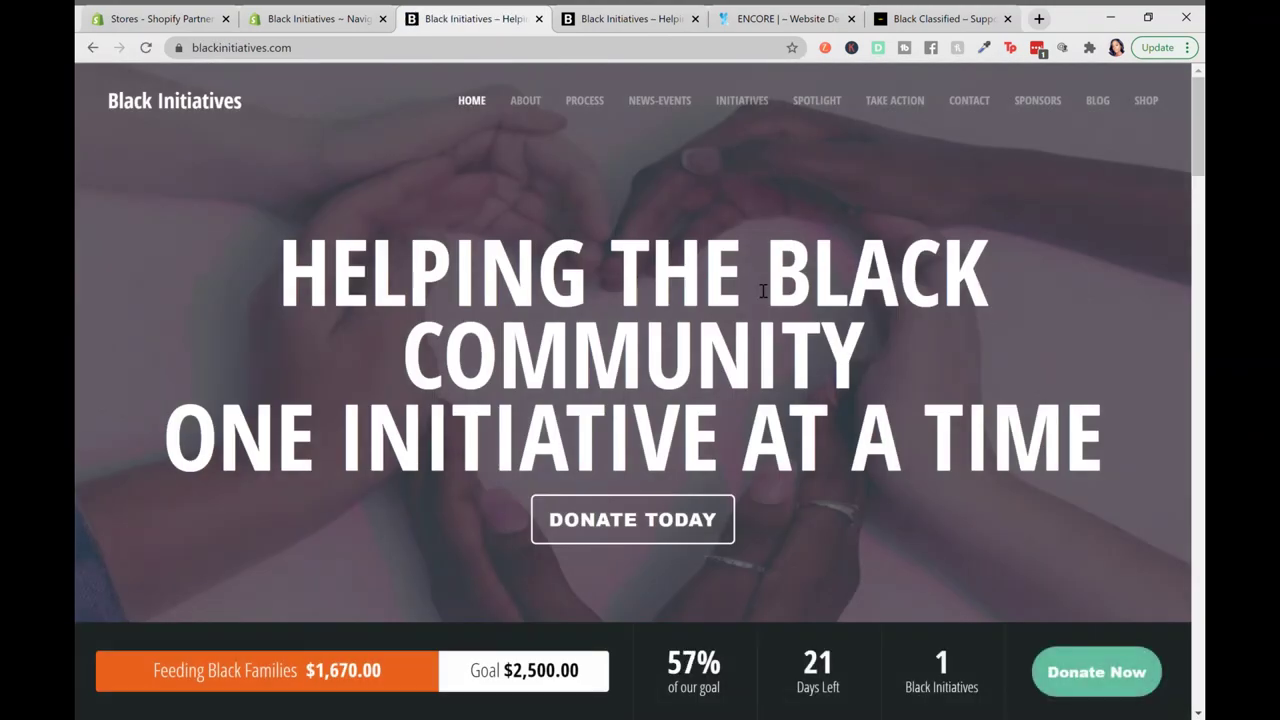
{"action": "left_click", "coordinate": [325, 14]}
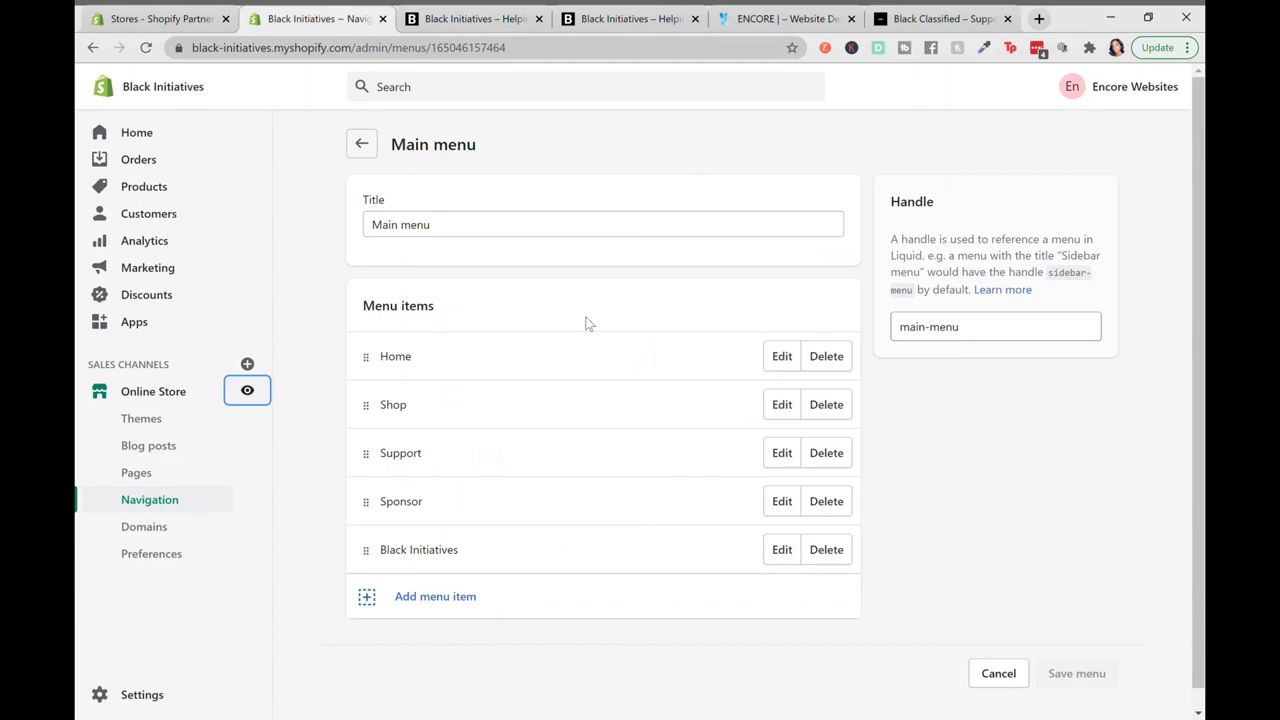
{"action": "scroll", "coordinate": [643, 474], "scroll_direction": "down", "scroll_amount": 1}
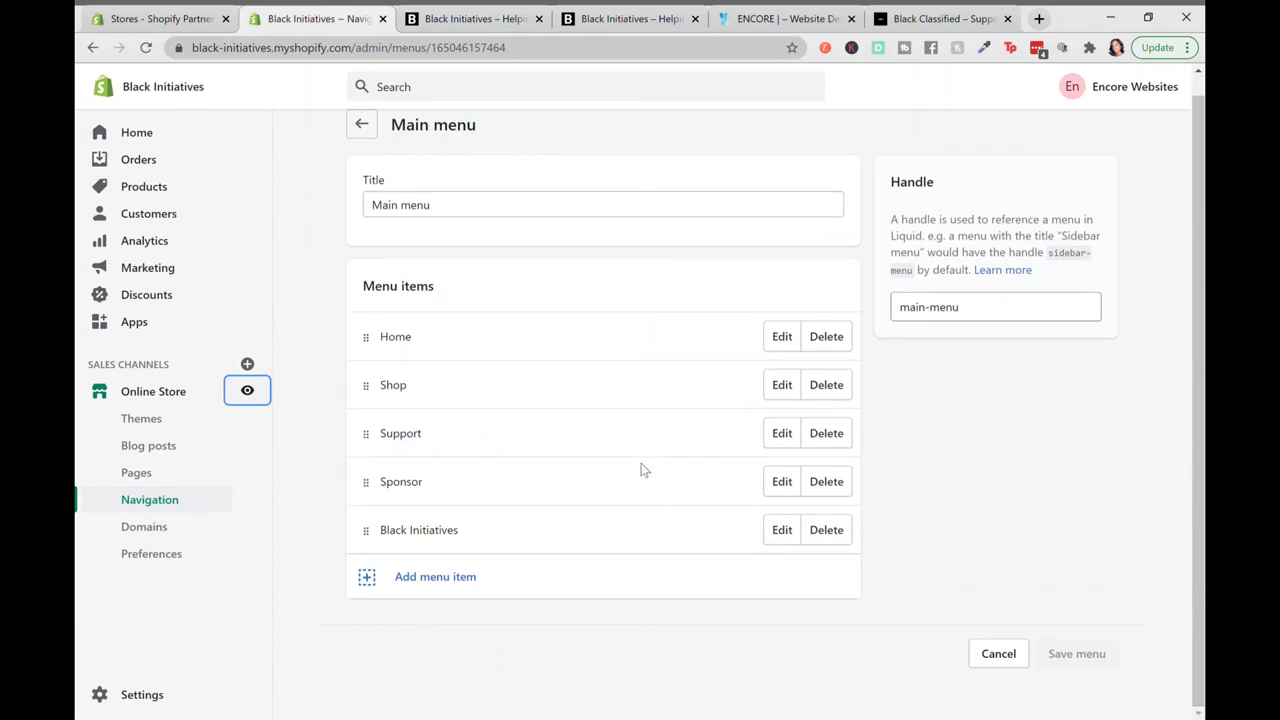
{"action": "scroll", "coordinate": [643, 470], "scroll_direction": "up", "scroll_amount": 1}
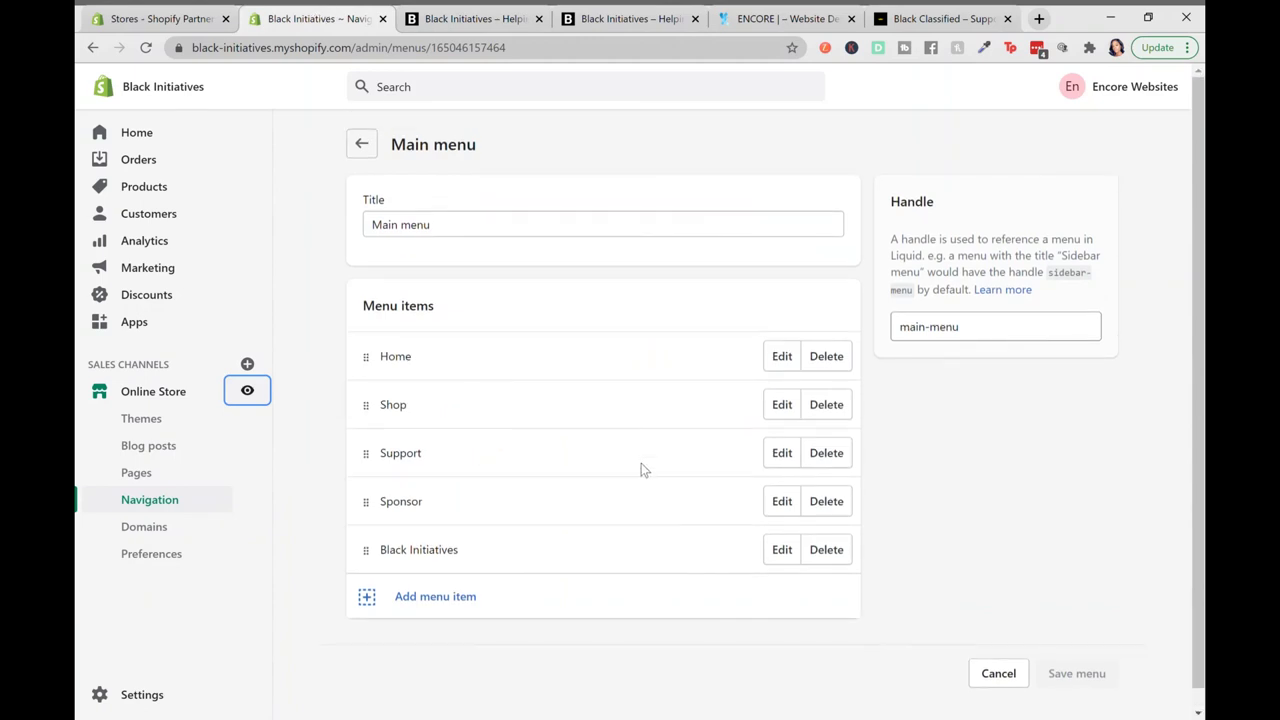
Step: Scroll through the encorewebsites.com home page's client portfolio and testimonial sections
{"action": "left_click", "coordinate": [778, 22]}
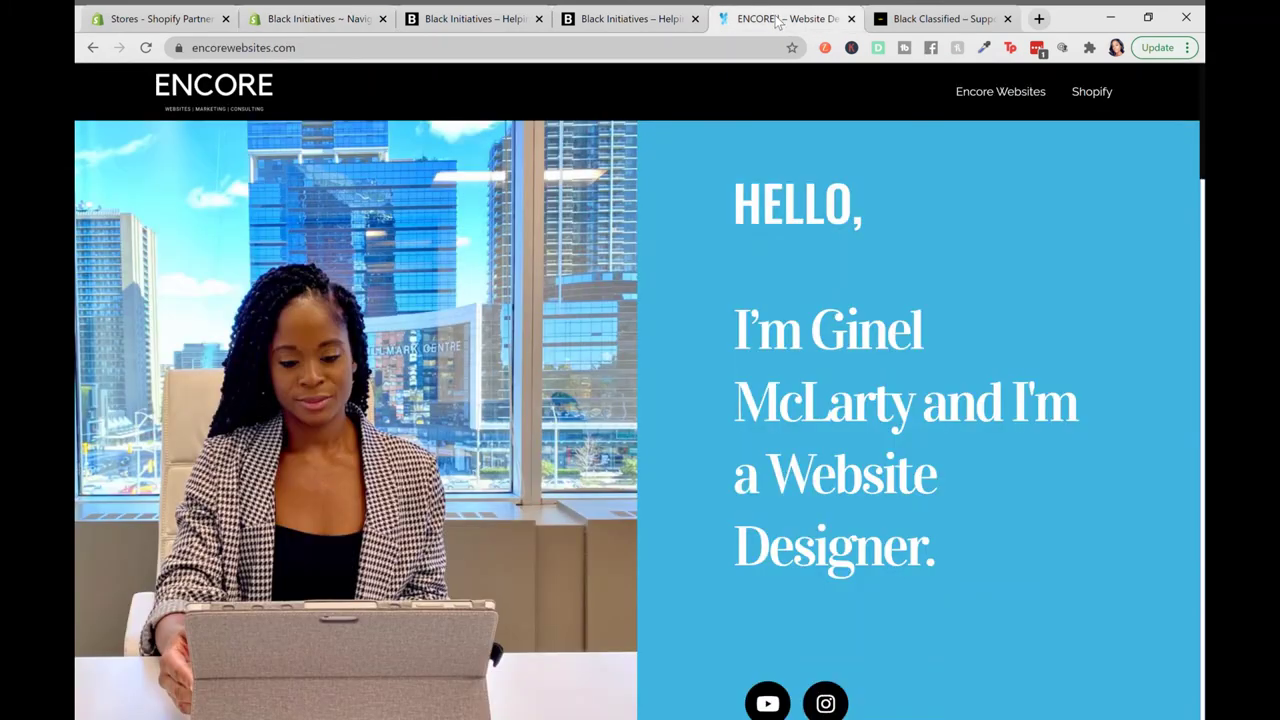
{"action": "scroll", "coordinate": [766, 394], "scroll_direction": "down", "scroll_amount": 4}
{"action": "scroll", "coordinate": [765, 394], "scroll_direction": "down", "scroll_amount": 10}
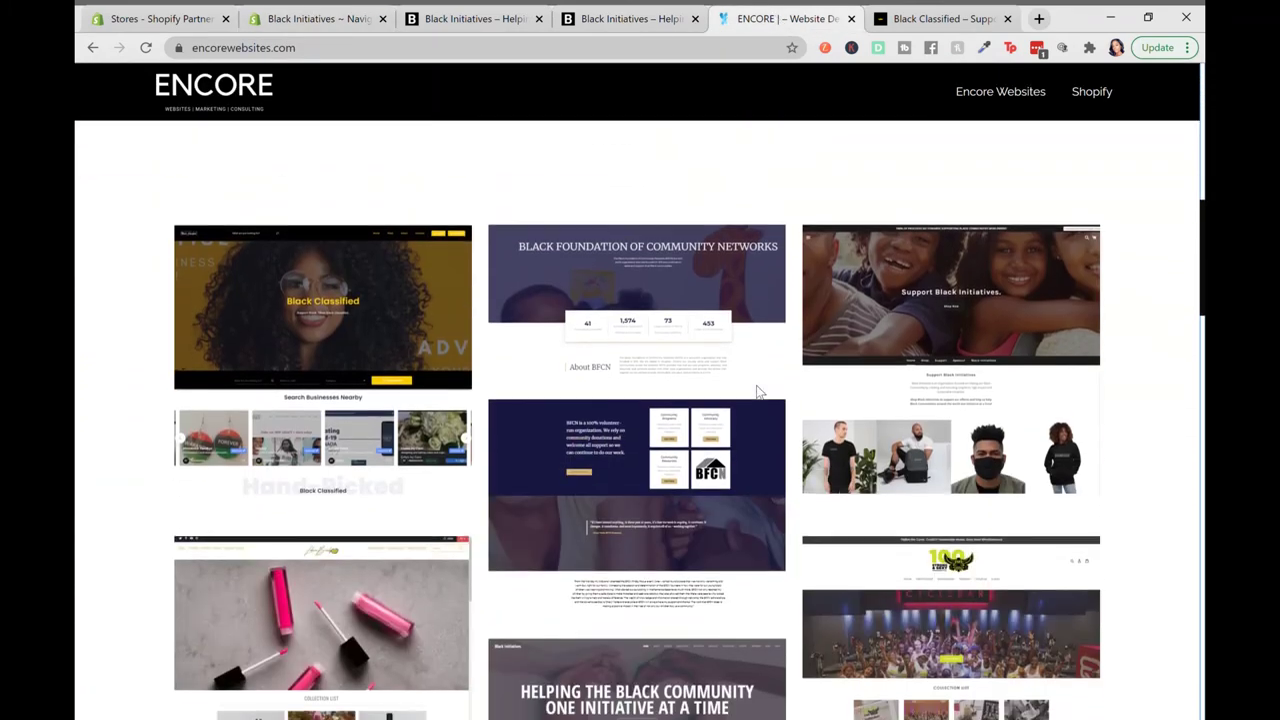
{"action": "scroll", "coordinate": [760, 392], "scroll_direction": "down", "scroll_amount": 5}
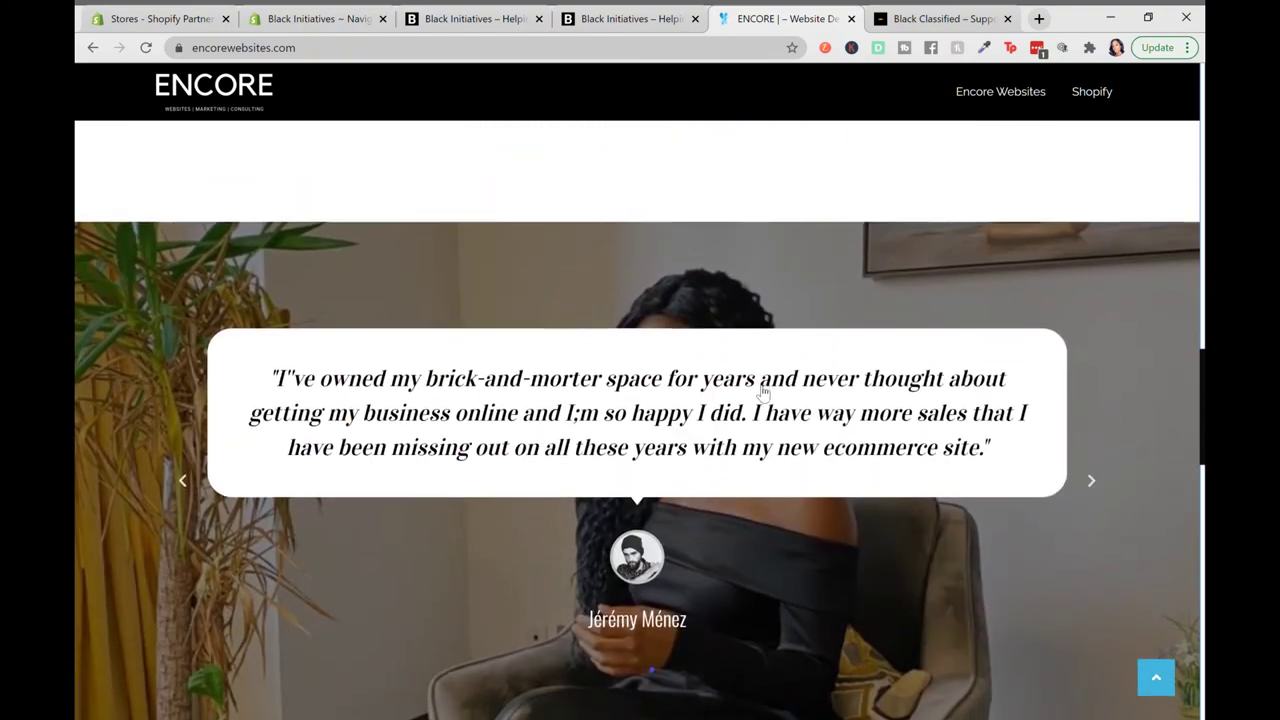
{"action": "scroll", "coordinate": [757, 392], "scroll_direction": "up", "scroll_amount": 12}
{"action": "scroll", "coordinate": [757, 393], "scroll_direction": "up", "scroll_amount": 5}
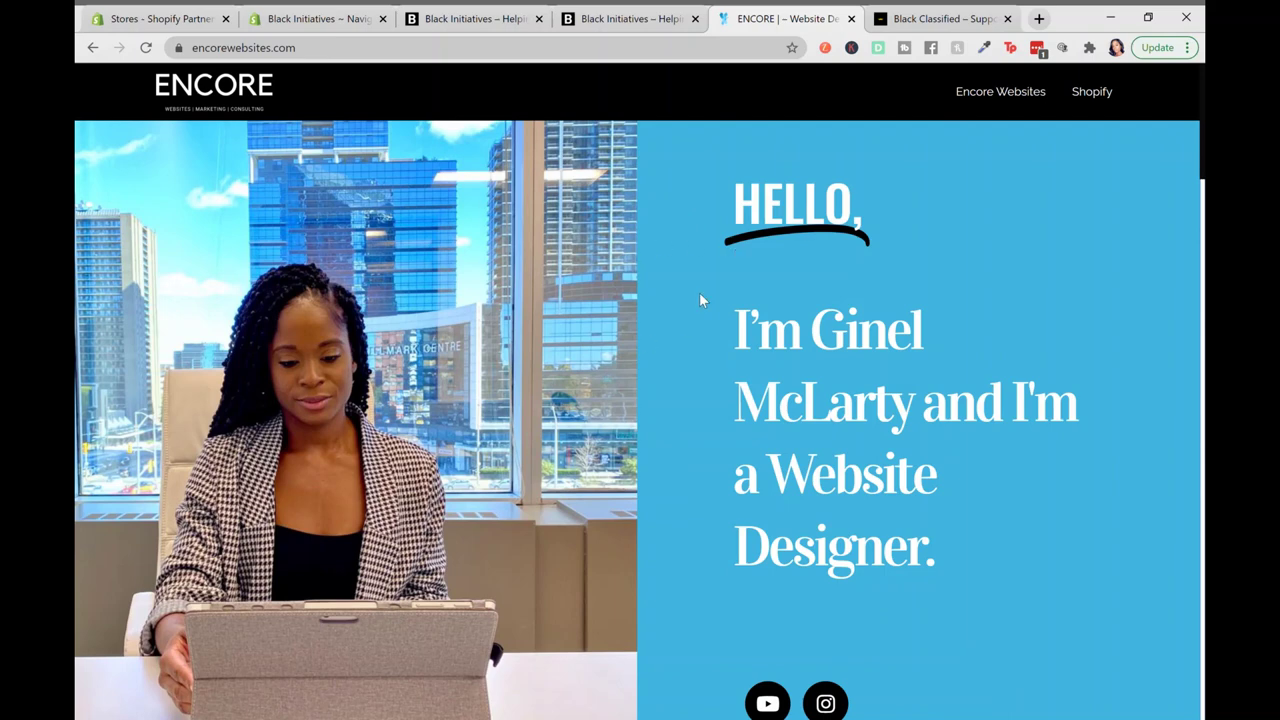
{"action": "scroll", "coordinate": [510, 416], "scroll_direction": "down", "scroll_amount": 4}
{"action": "scroll", "coordinate": [510, 417], "scroll_direction": "down", "scroll_amount": 15}
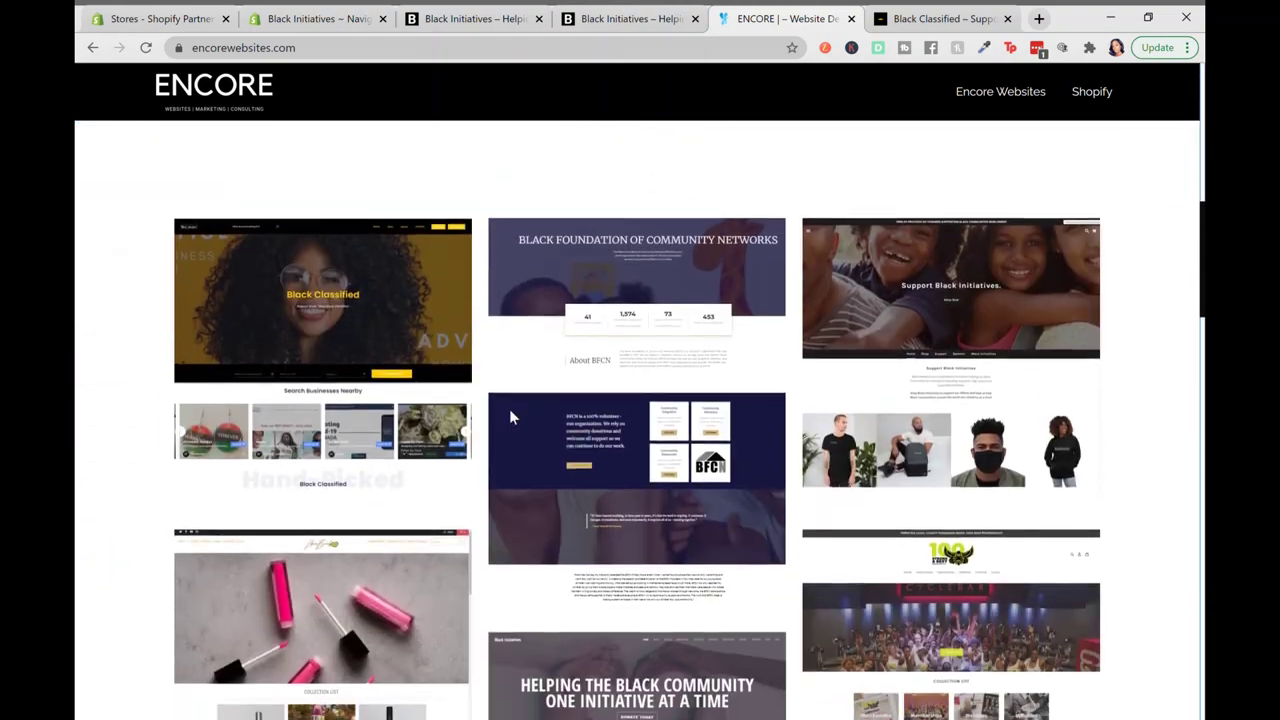
{"action": "scroll", "coordinate": [509, 409], "scroll_direction": "down", "scroll_amount": 2}
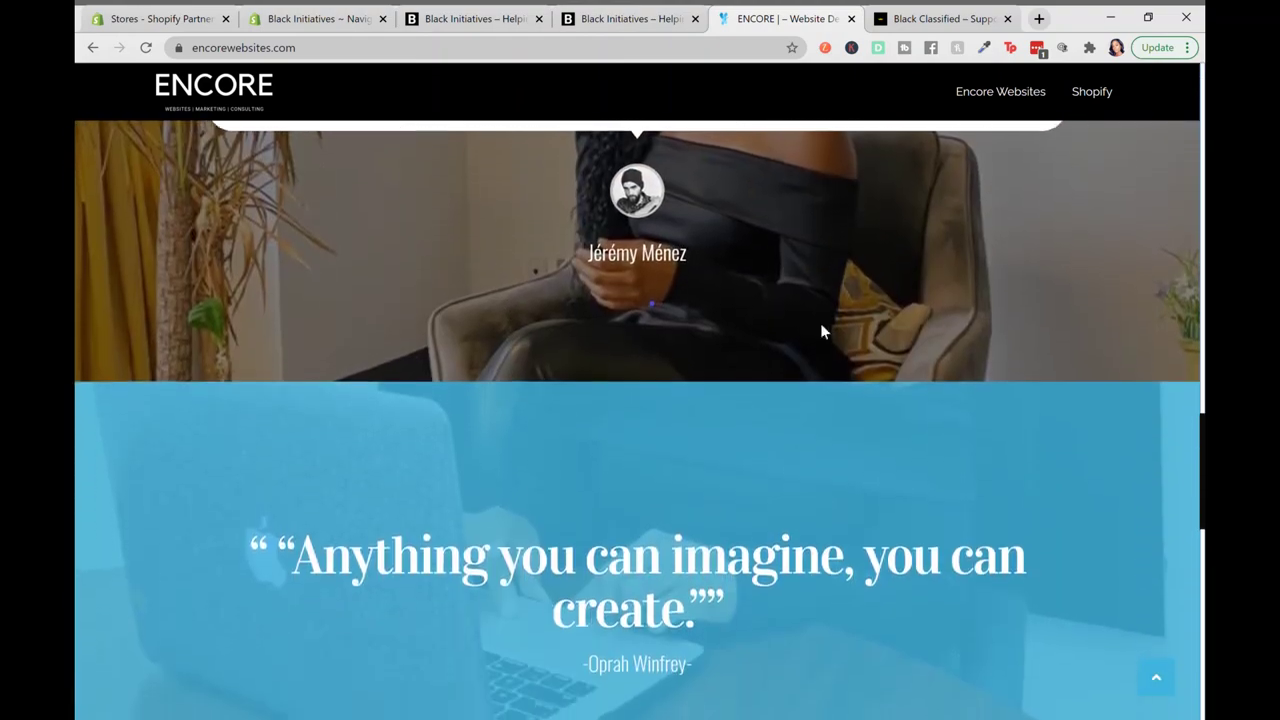